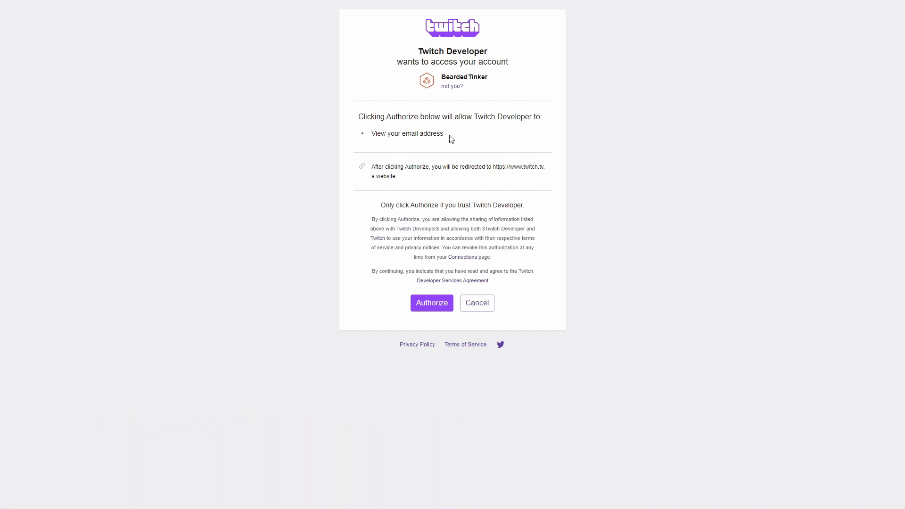
Authorize the Twitch Developers site to access the Twitch account.
{"action": "left_click", "coordinate": [432, 304]}
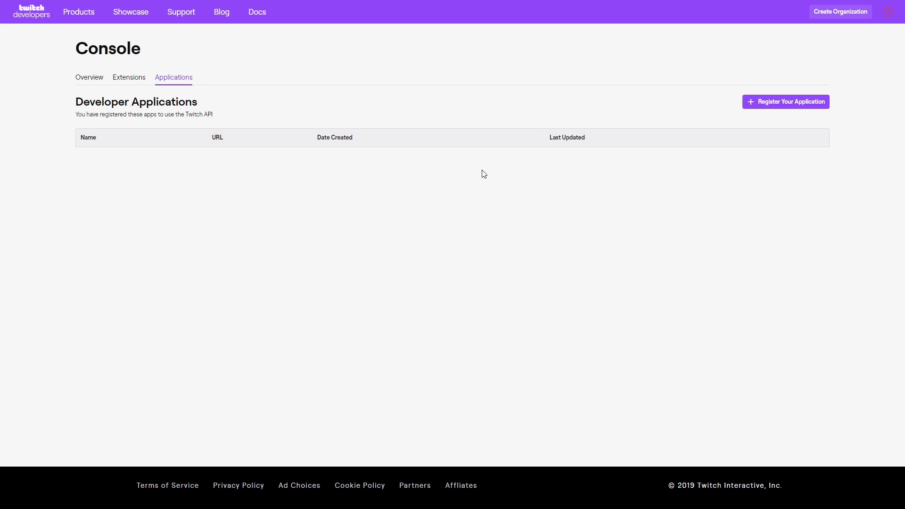
Start registering a new application from the Console's Applications tab.
{"action": "left_click", "coordinate": [806, 103]}
{"action": "left_click", "coordinate": [342, 154]}
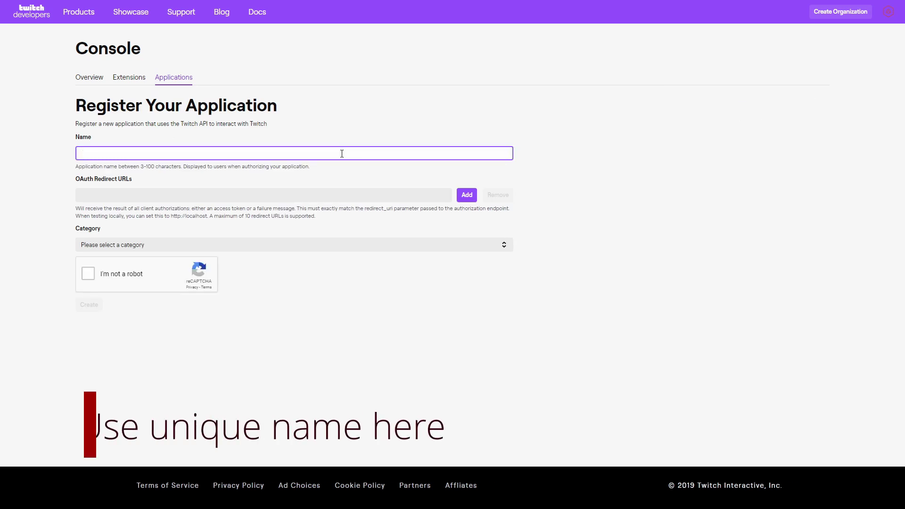
{"action": "type", "text": "Bearde"}
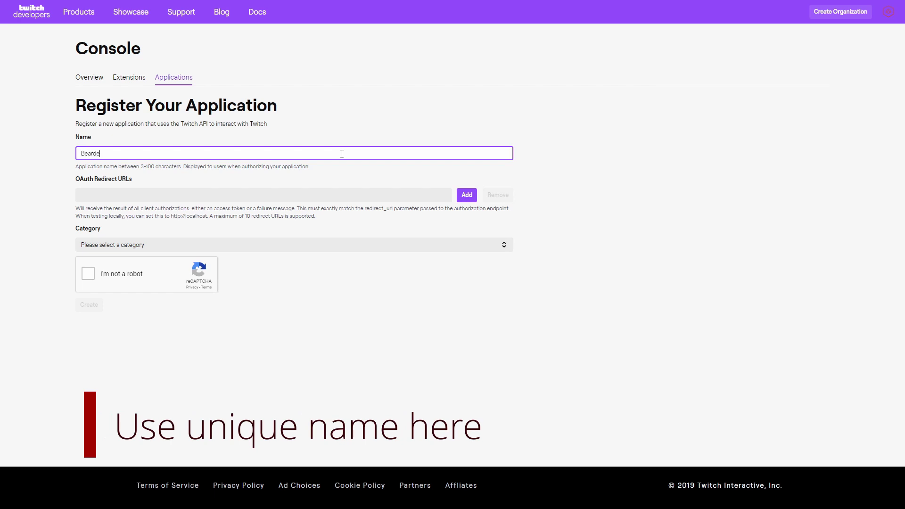
{"action": "type", "text": "dHomeAssistant"}
{"action": "key", "text": "Tab"}
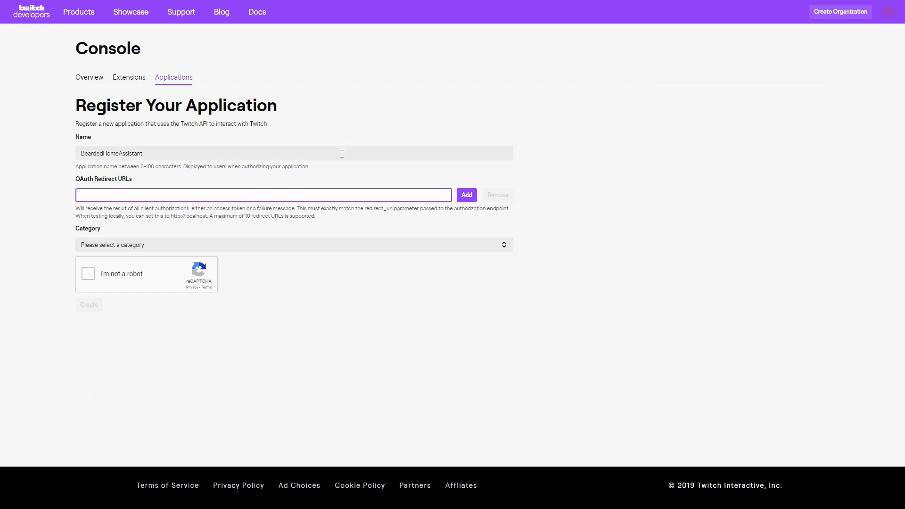
{"action": "type", "text": "htt"}
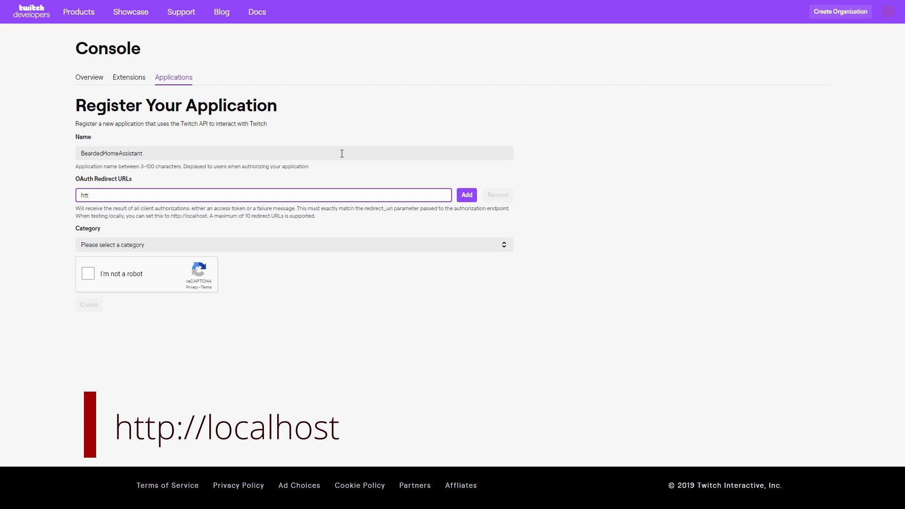
{"action": "type", "text": "p://localhost"}
{"action": "left_click", "coordinate": [280, 248]}
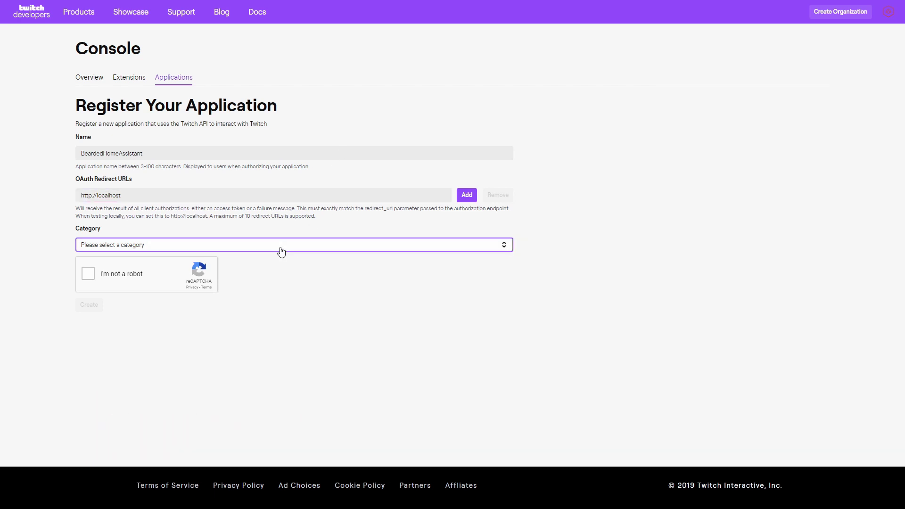
{"action": "left_click", "coordinate": [160, 275]}
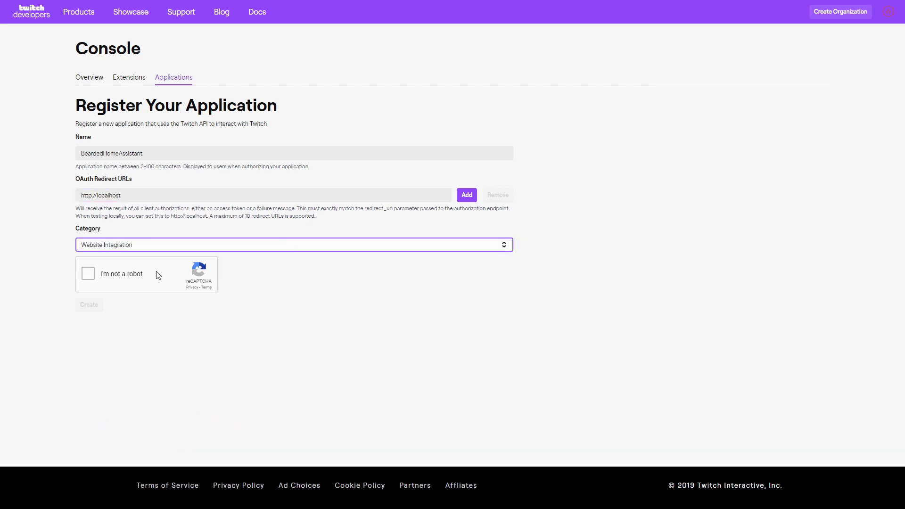
{"action": "left_click", "coordinate": [92, 276]}
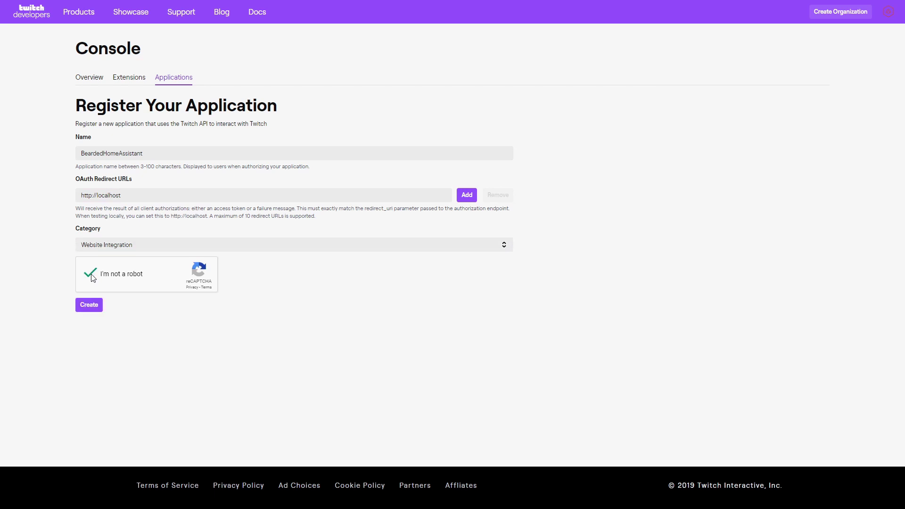
{"action": "left_click", "coordinate": [89, 305]}
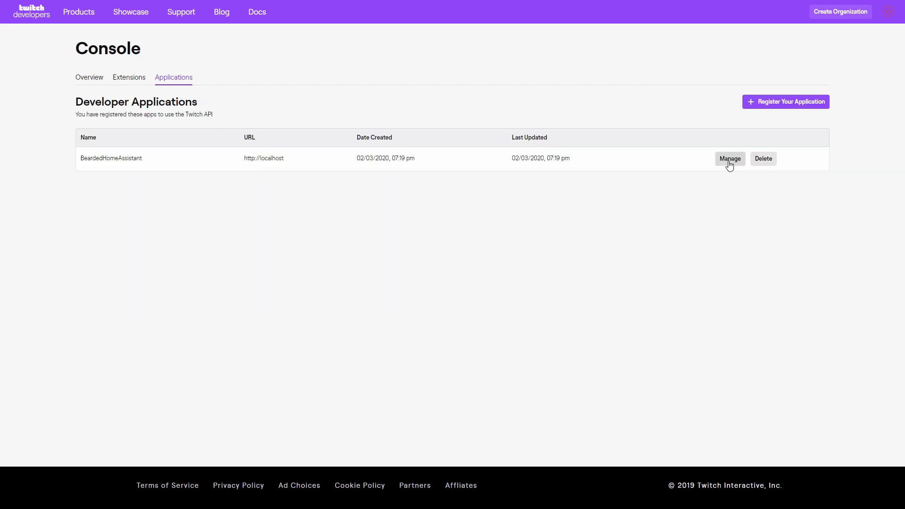
Open BeardedHomeAssistant's management page and select its Client ID value.
{"action": "left_click", "coordinate": [729, 160]}
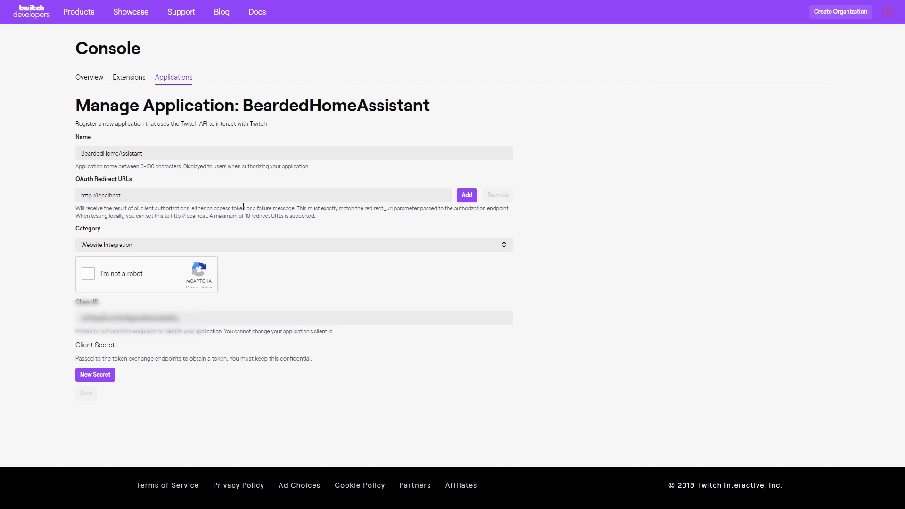
{"action": "double_click", "coordinate": [131, 316]}
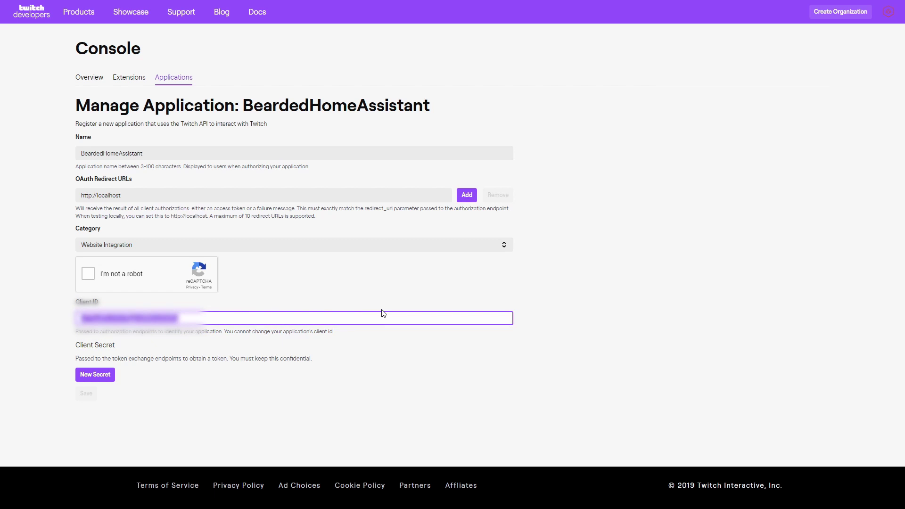
{"action": "left_click", "coordinate": [383, 283]}
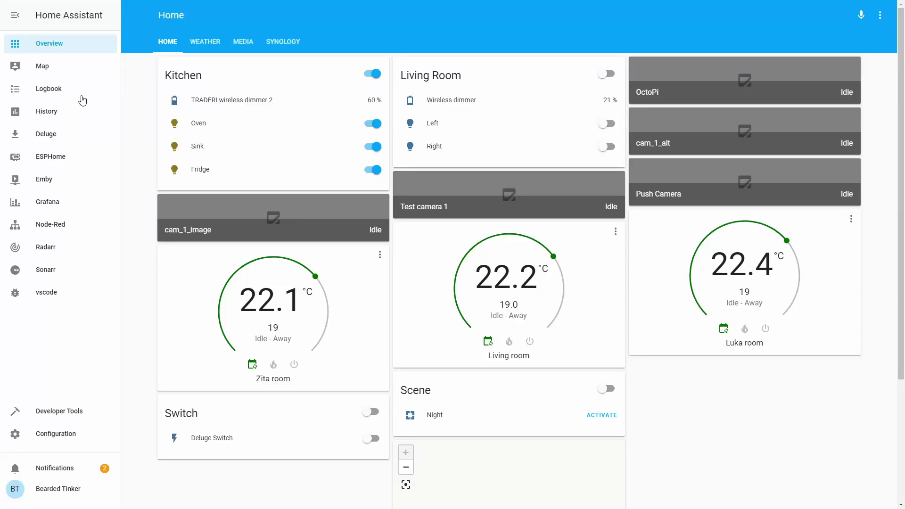
In sensor.yaml below World Tides, add '# Twitch', '- platform: twitch' and 'client_id: !secret twitch_id'.
{"action": "left_click", "coordinate": [46, 294]}
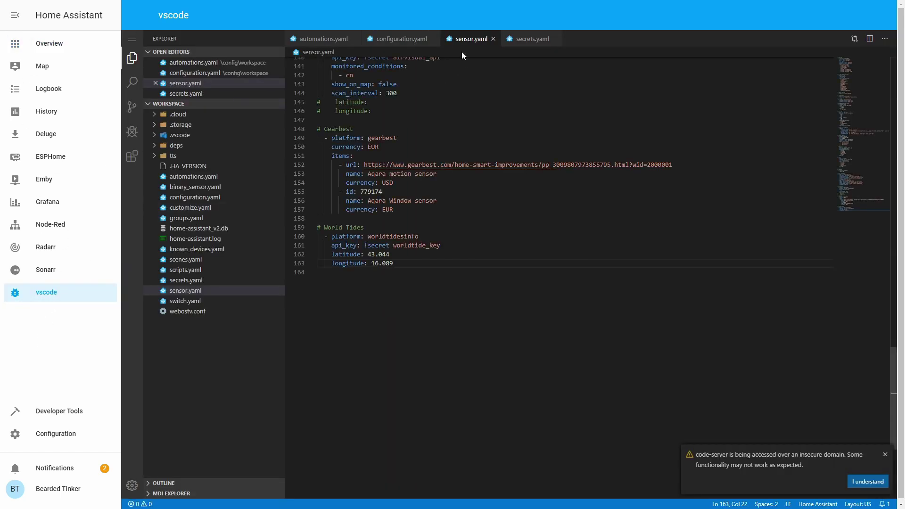
{"action": "left_click", "coordinate": [867, 482]}
{"action": "key", "text": "Return"}
{"action": "key", "text": "Return"}
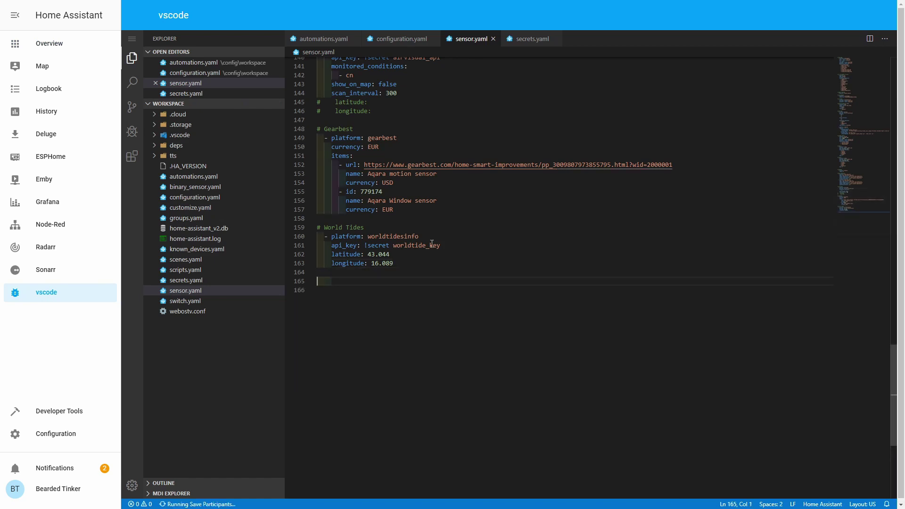
{"action": "key", "text": "BackSpace"}
{"action": "key", "text": "BackSpace"}
{"action": "type", "text": "# Twitch"}
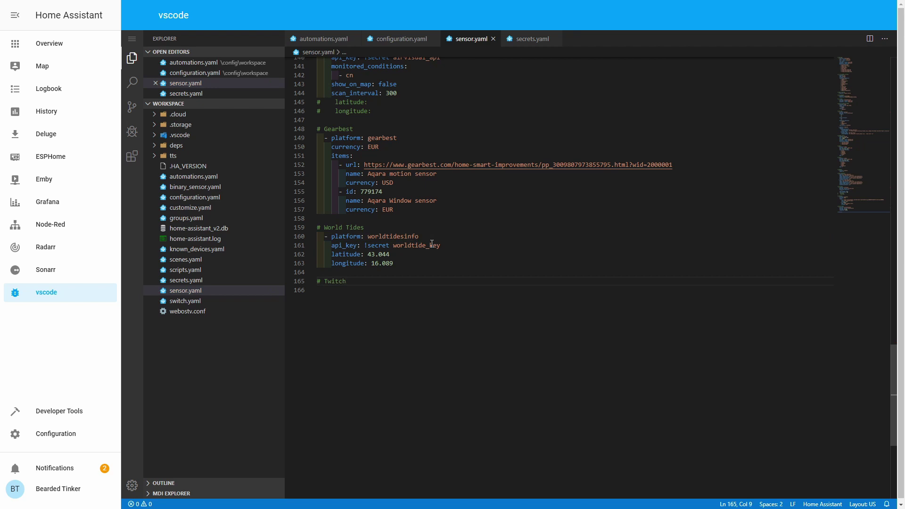
{"action": "key", "text": "Return"}
{"action": "type", "text": "- "}
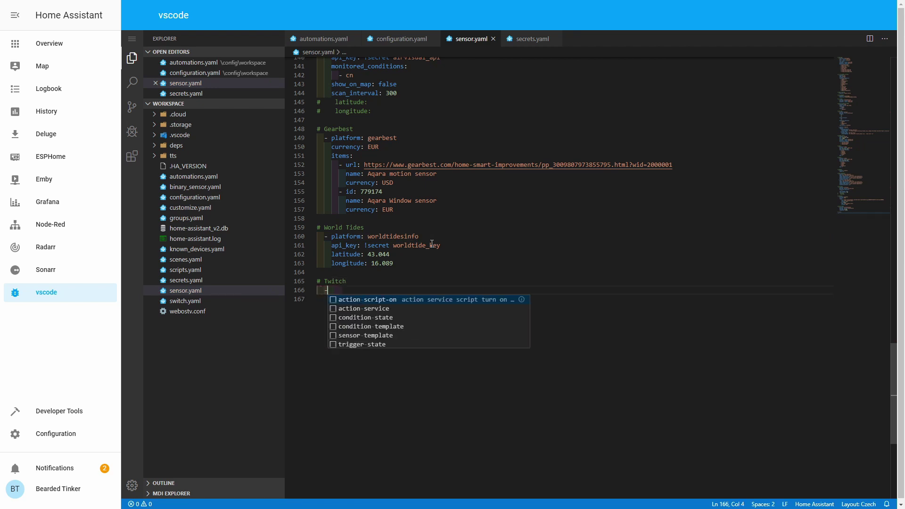
{"action": "type", "text": "pla"}
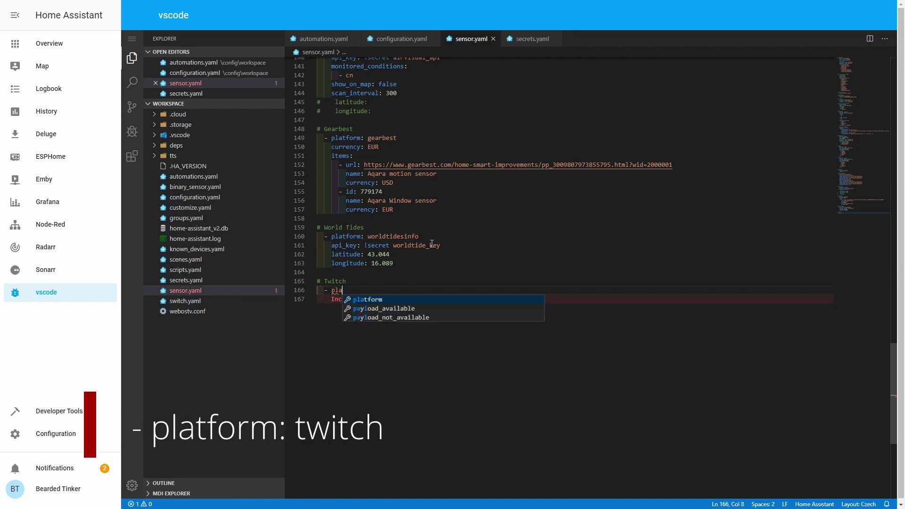
{"action": "type", "text": "tform: twitch"}
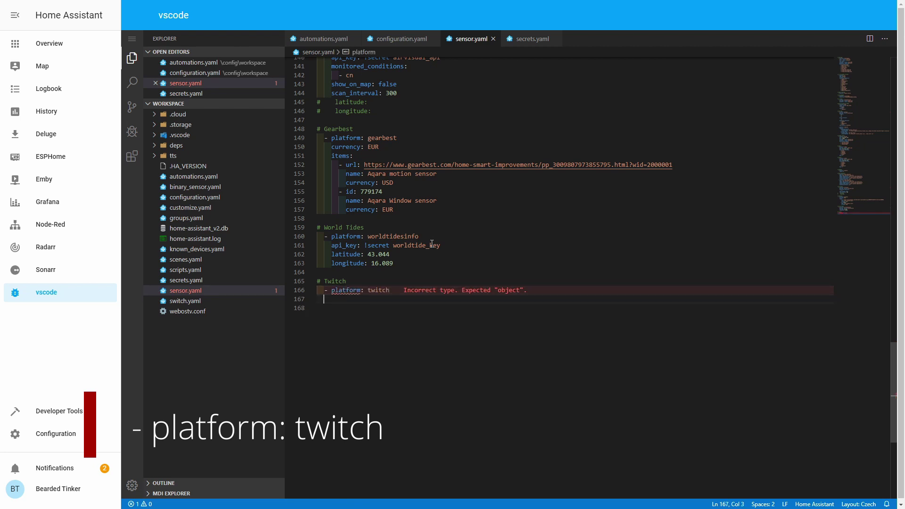
{"action": "key", "text": "Return"}
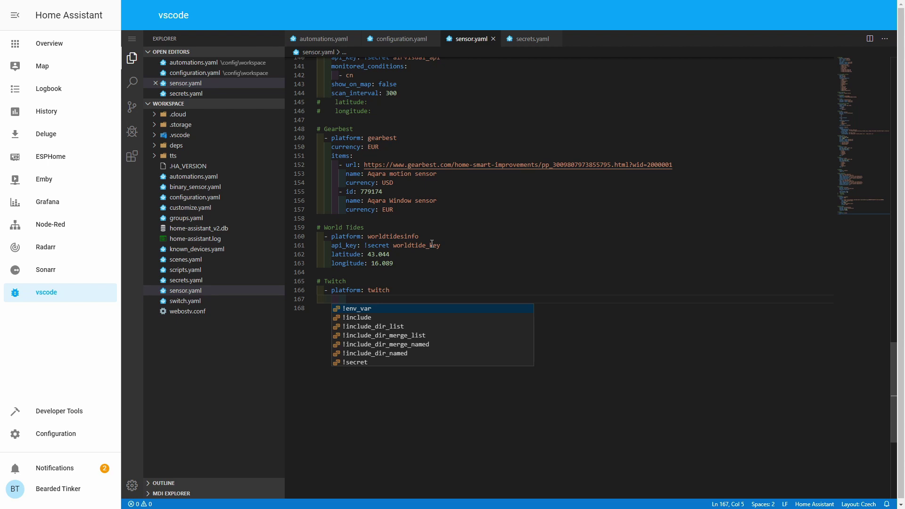
{"action": "type", "text": "client"}
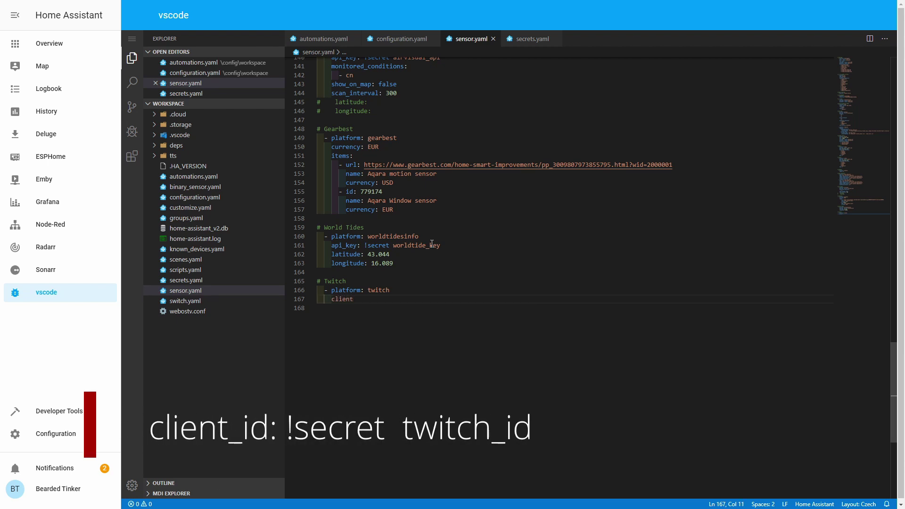
{"action": "type", "text": "_id:"}
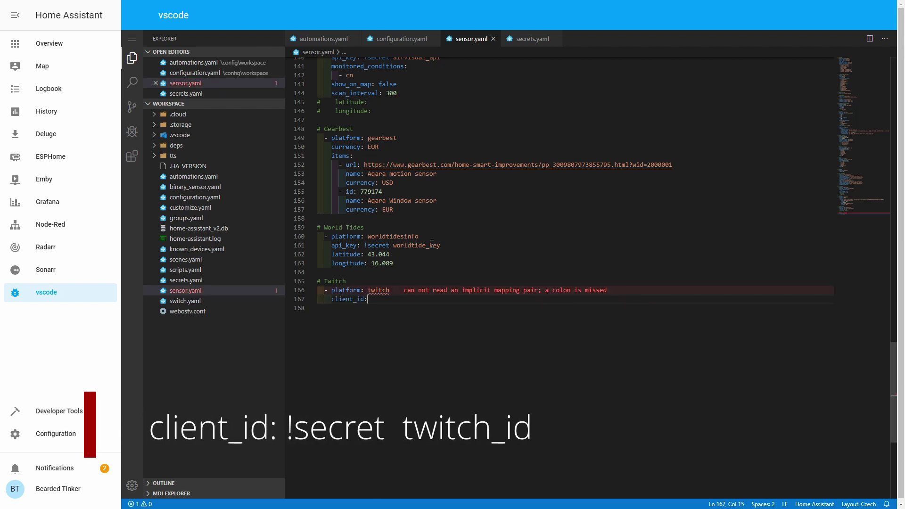
{"action": "type", "text": " !secre"}
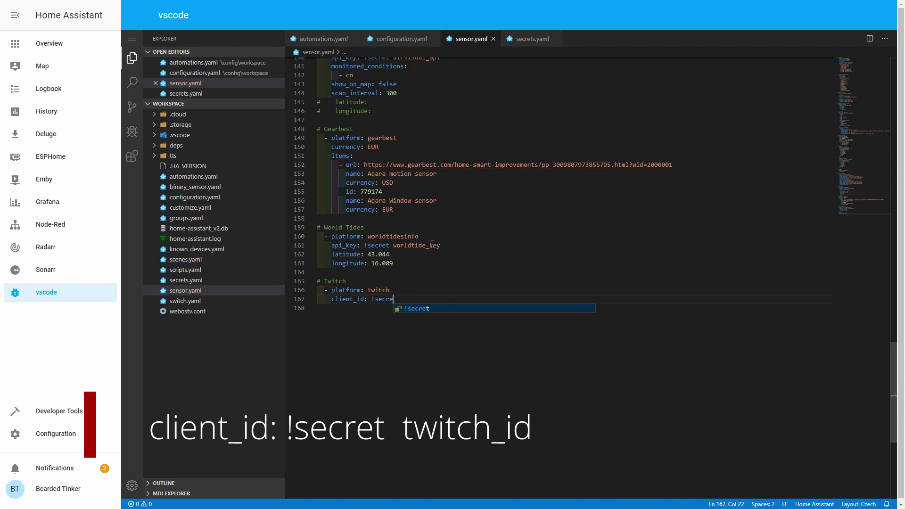
{"action": "type", "text": "t t"}
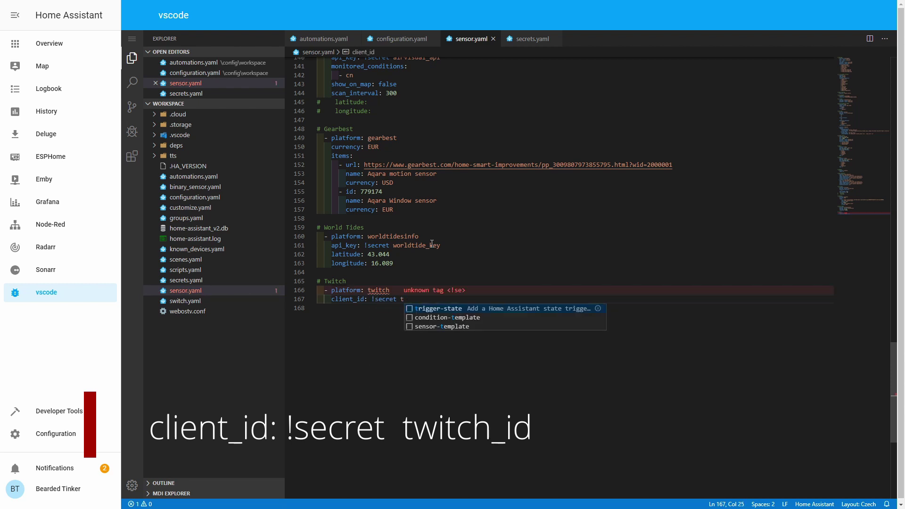
{"action": "type", "text": "wit"}
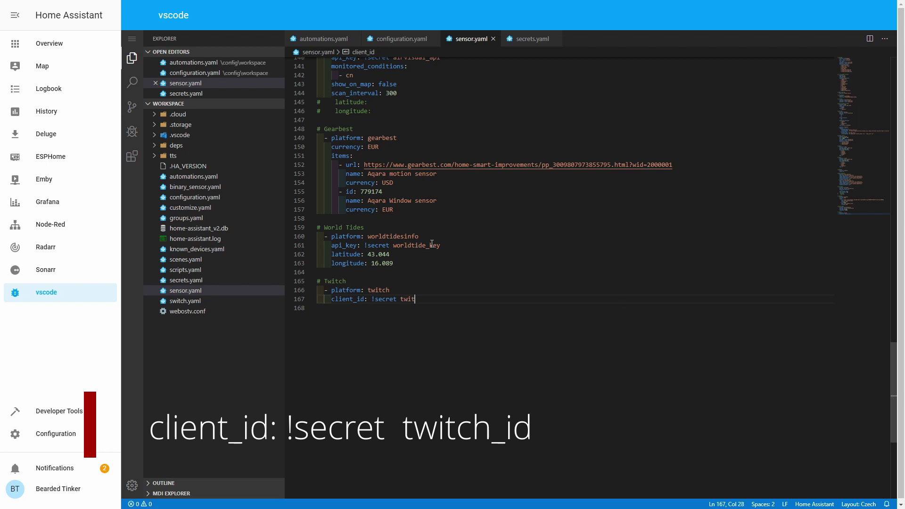
{"action": "type", "text": "ch_id"}
{"action": "key", "text": "Return"}
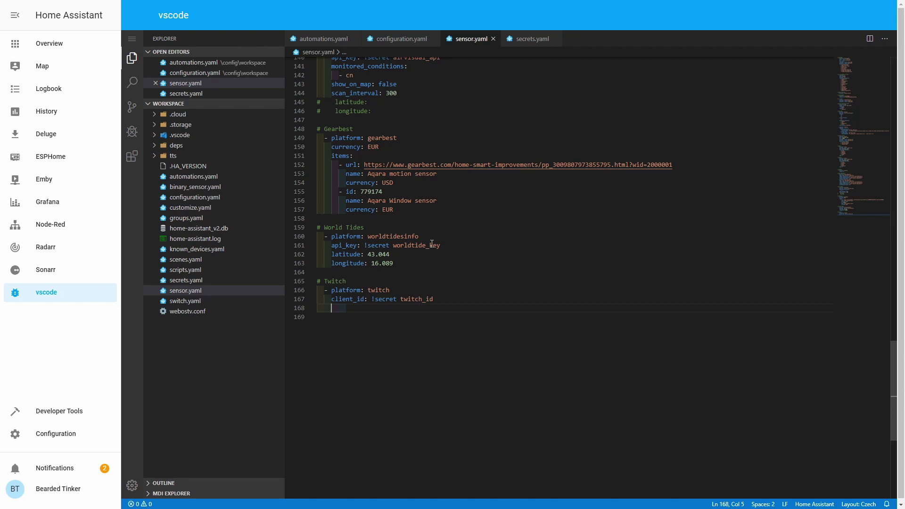
Add a 'channels:' list with '- Drzzs' and '- BeardedTinker' under the twitch platform.
{"action": "type", "text": "chan"}
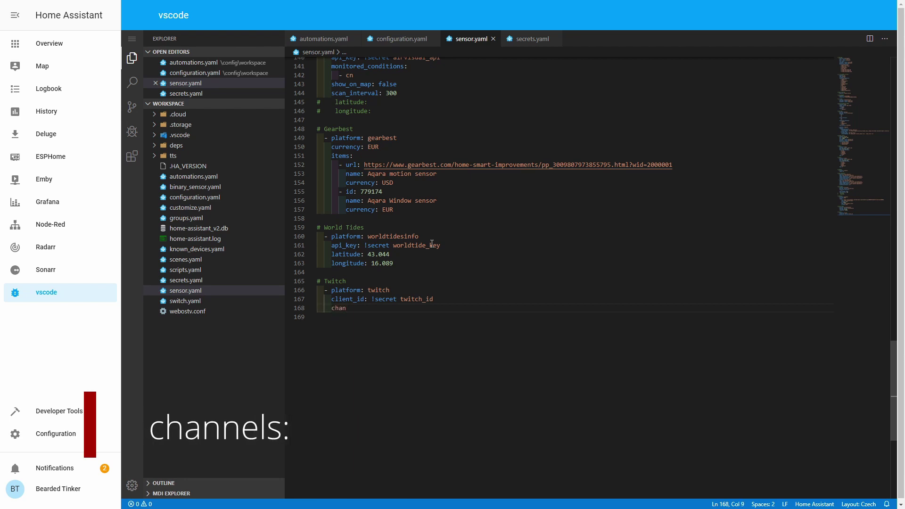
{"action": "type", "text": "nels:"}
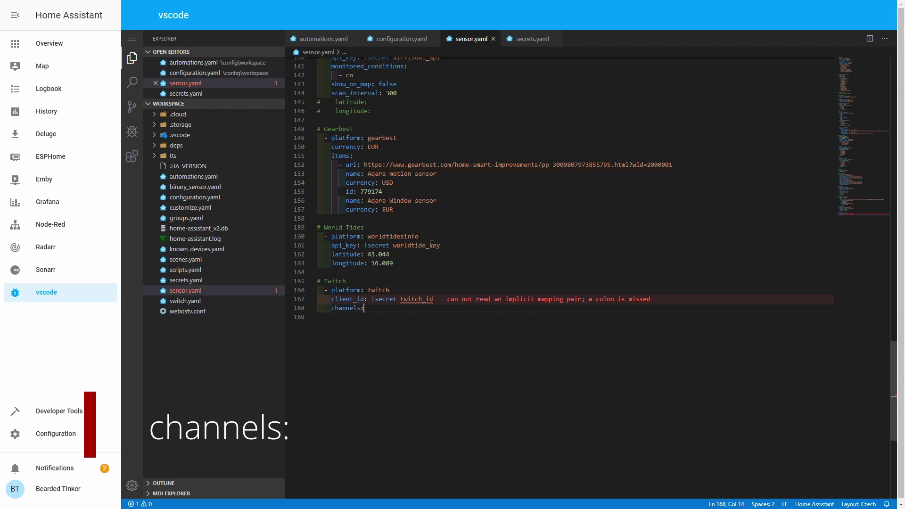
{"action": "key", "text": "Return"}
{"action": "type", "text": "-"}
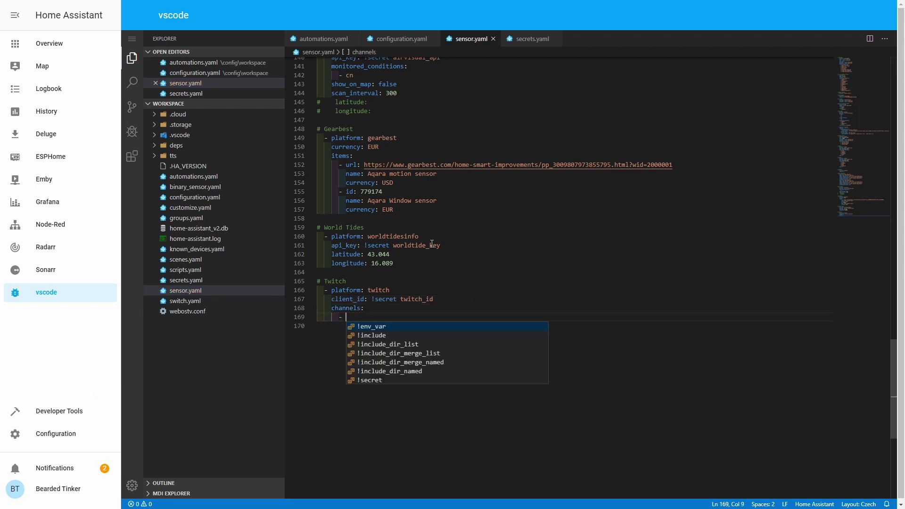
{"action": "key", "text": "Escape"}
{"action": "type", "text": "Dr"}
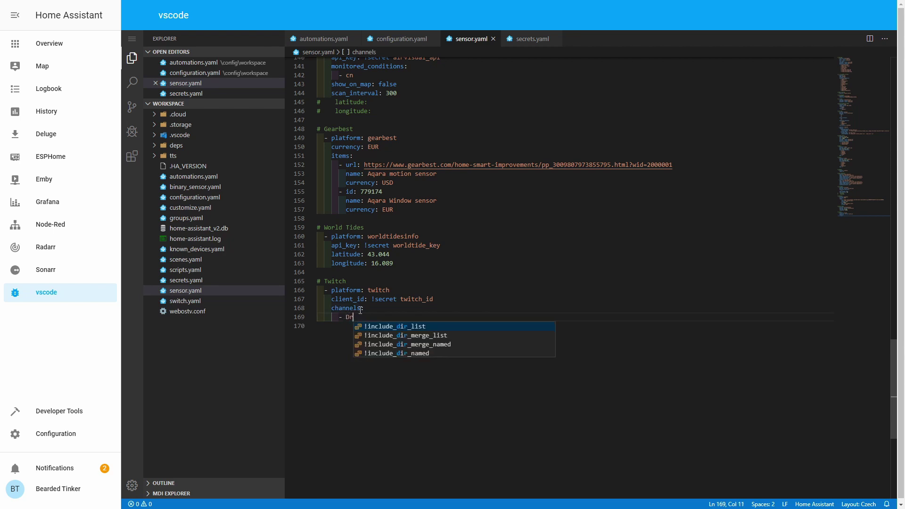
{"action": "type", "text": "zzs"}
{"action": "key", "text": "Return"}
{"action": "type", "text": "- BeardedTinker"}
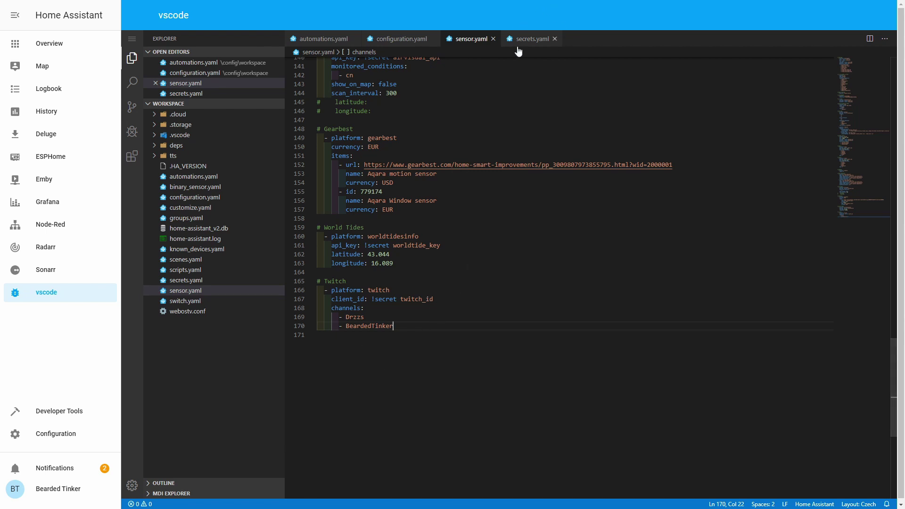
Run Check Config in Server Controls, then restart Home Assistant and confirm.
{"action": "left_click", "coordinate": [41, 432]}
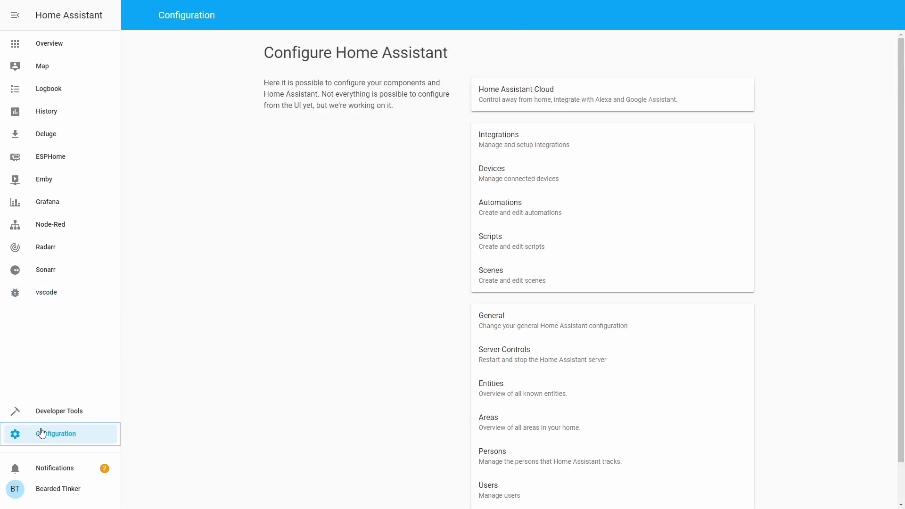
{"action": "left_click", "coordinate": [530, 349]}
{"action": "left_click", "coordinate": [614, 165]}
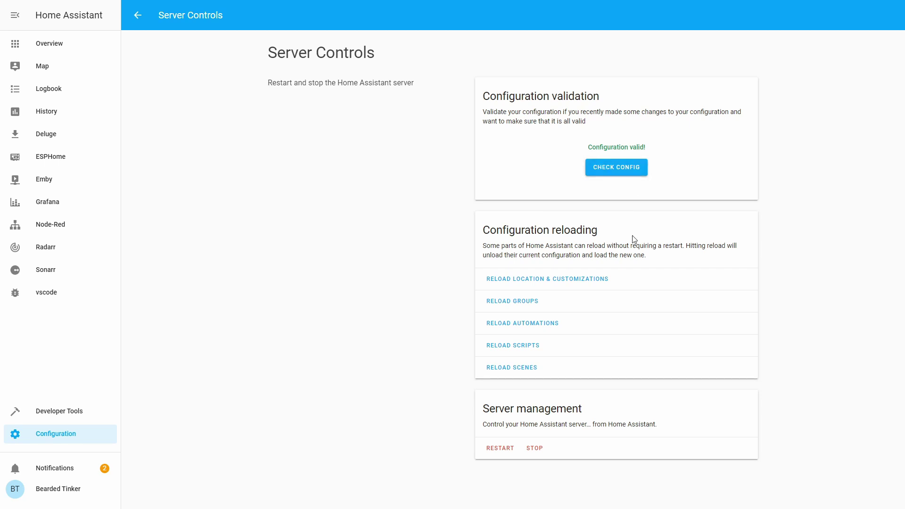
{"action": "left_click", "coordinate": [493, 447]}
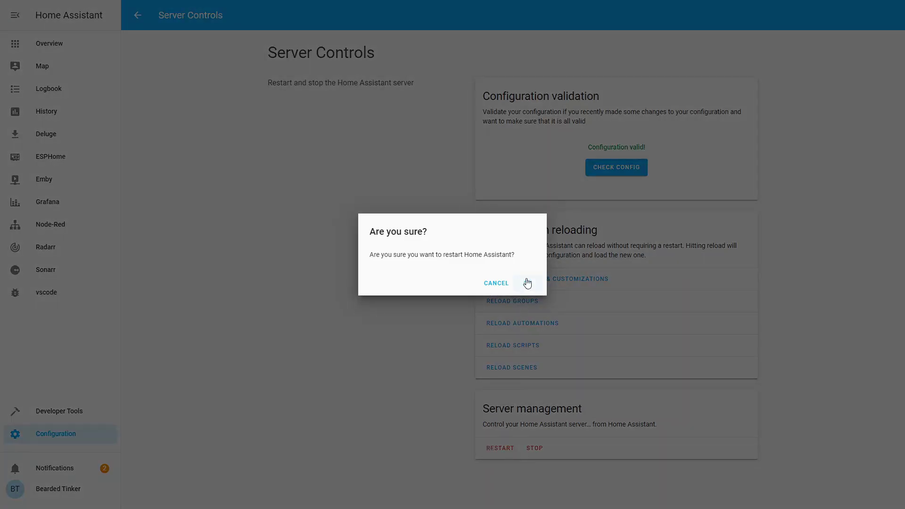
{"action": "left_click", "coordinate": [527, 283]}
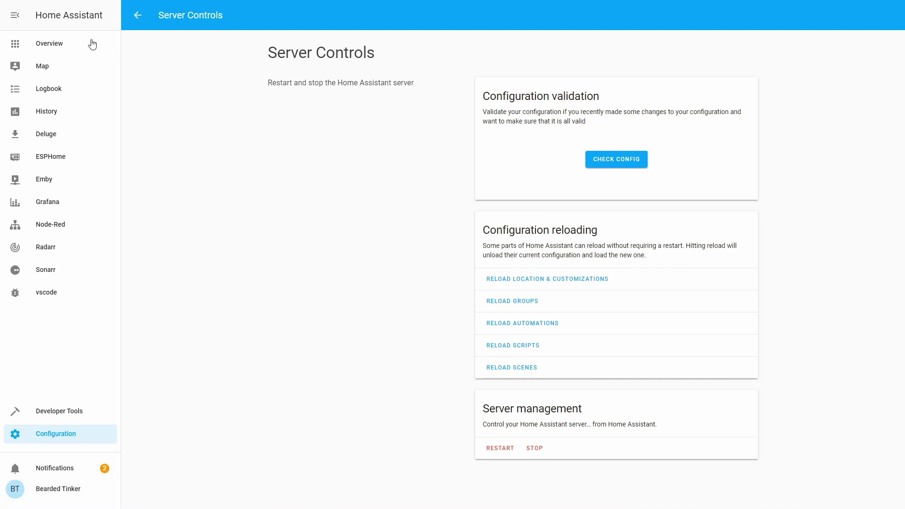
Add an Entities card to Home titled 'Greatest Twitch Streamers' with the header toggle off.
{"action": "left_click", "coordinate": [60, 44]}
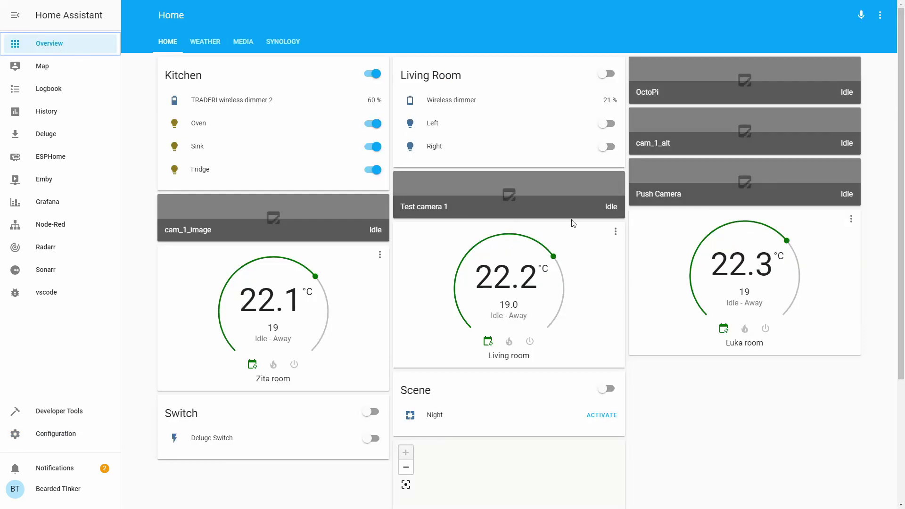
{"action": "left_click", "coordinate": [881, 15]}
{"action": "left_click", "coordinate": [865, 21]}
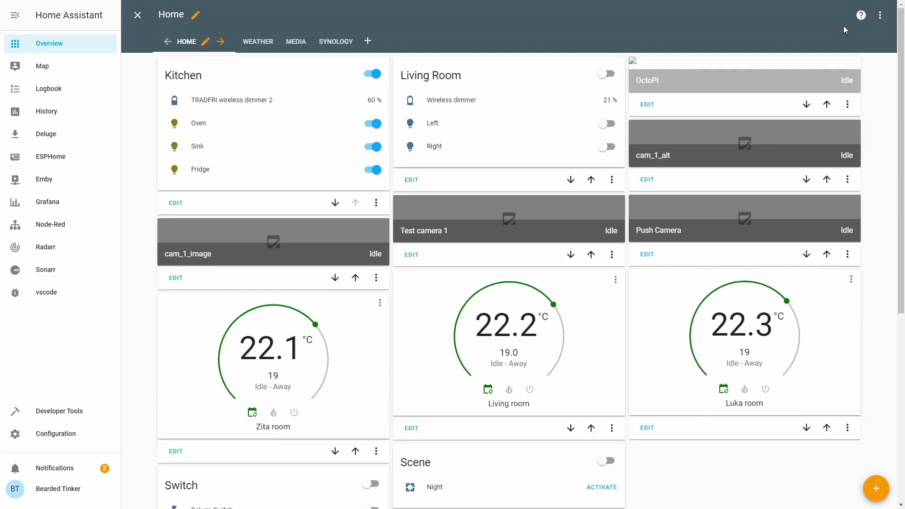
{"action": "left_click", "coordinate": [876, 488]}
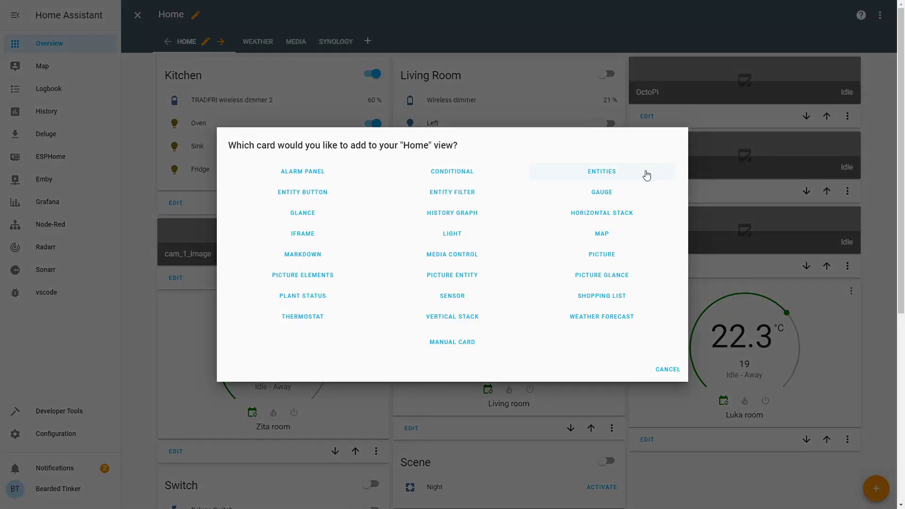
{"action": "left_click", "coordinate": [644, 176]}
{"action": "left_click", "coordinate": [316, 192]}
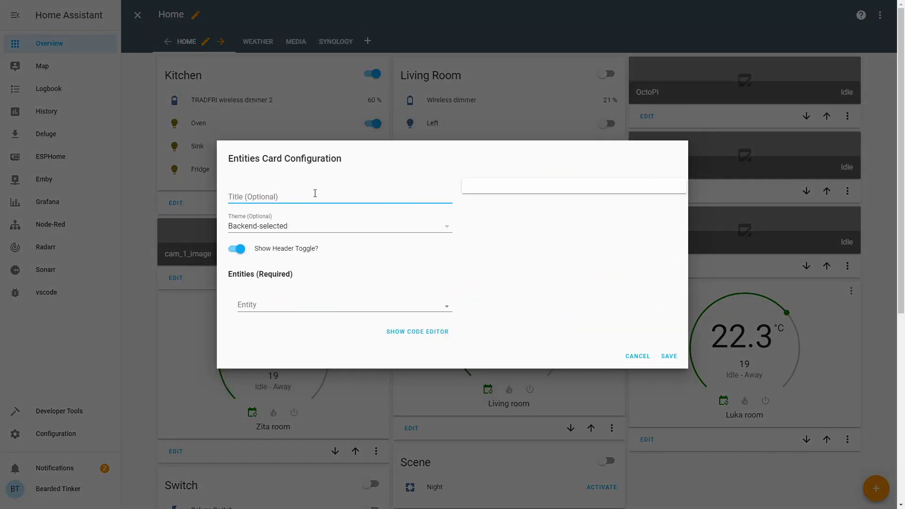
{"action": "type", "text": "Greatest"}
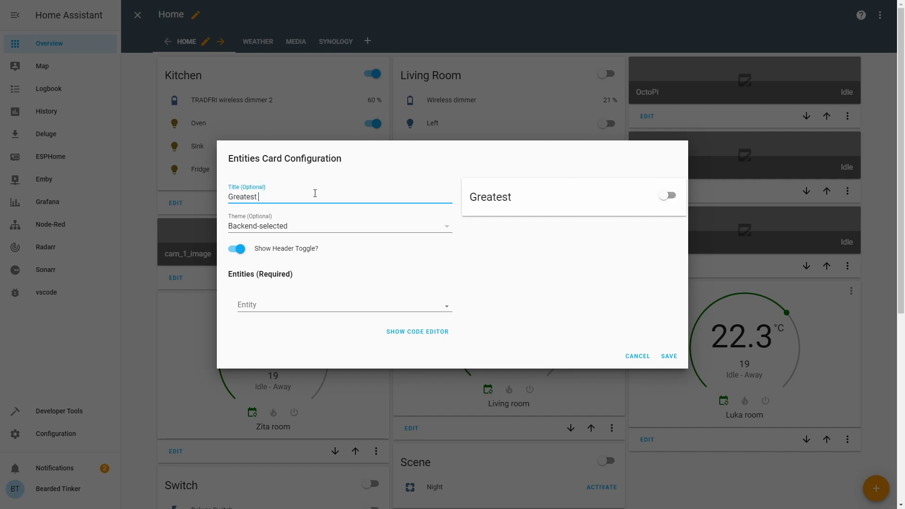
{"action": "type", "text": " Twitch Streamers"}
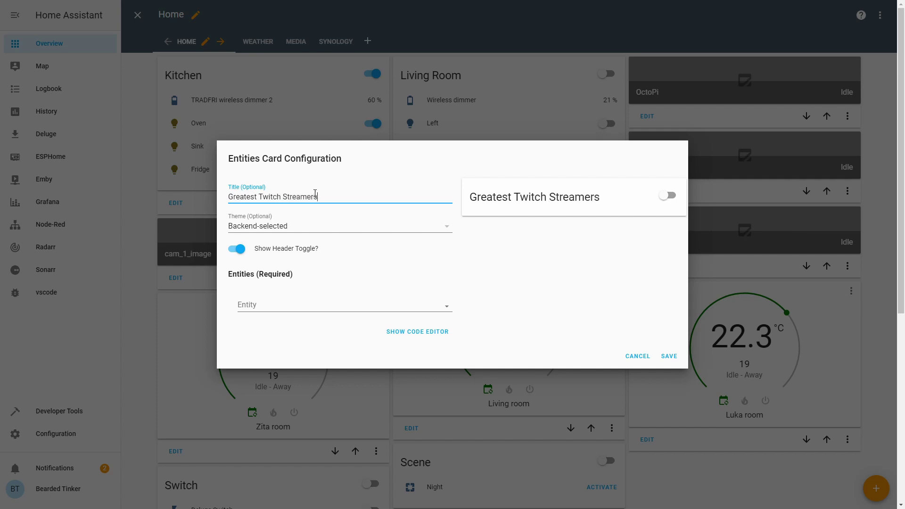
{"action": "left_click", "coordinate": [247, 255]}
Add sensor.drzzs and sensor.beardedtinker rows to the card and save it.
{"action": "left_click", "coordinate": [323, 306]}
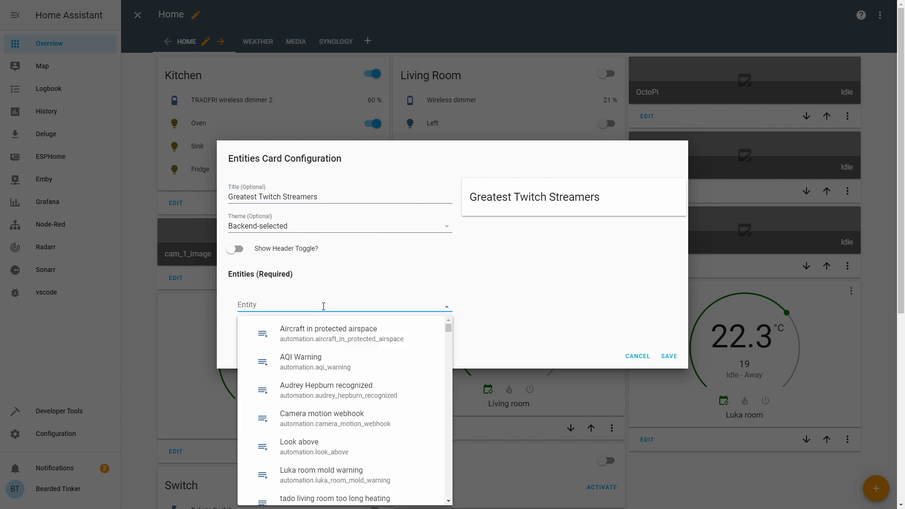
{"action": "type", "text": "dr"}
{"action": "left_click", "coordinate": [307, 384]}
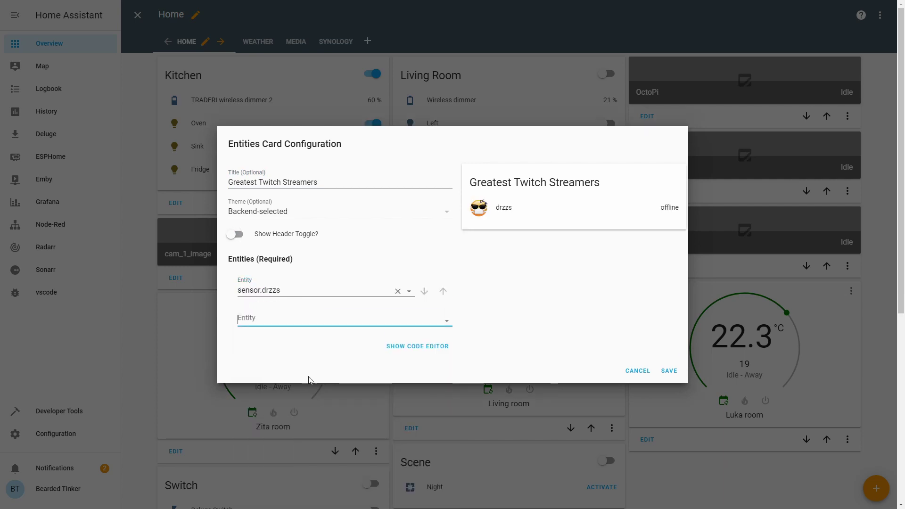
{"action": "left_click", "coordinate": [313, 316]}
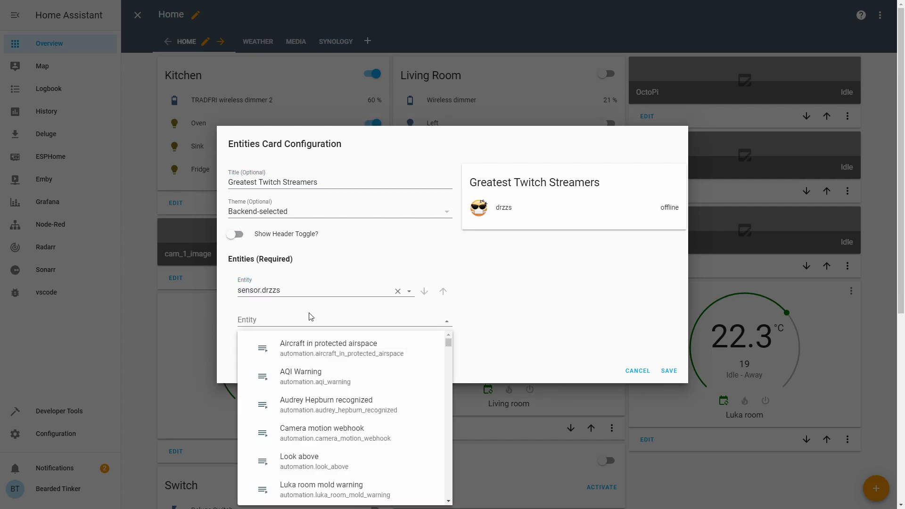
{"action": "left_click", "coordinate": [309, 317]}
{"action": "type", "text": "bea"}
{"action": "left_click", "coordinate": [314, 376]}
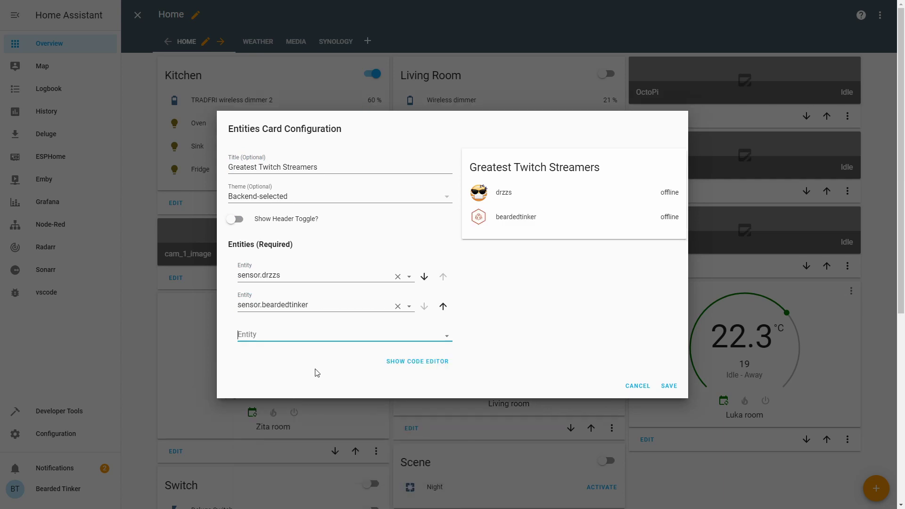
{"action": "left_click", "coordinate": [669, 384]}
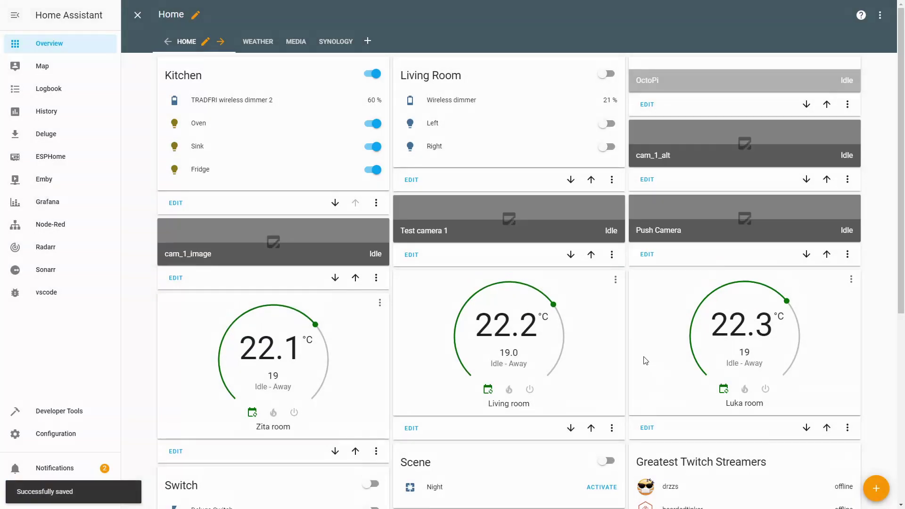
Exit edit mode and inspect the drzzs and beardedtinker sensor details, both offline.
{"action": "left_click", "coordinate": [138, 15]}
{"action": "scroll", "coordinate": [799, 219], "scroll_direction": "down", "scroll_amount": 3}
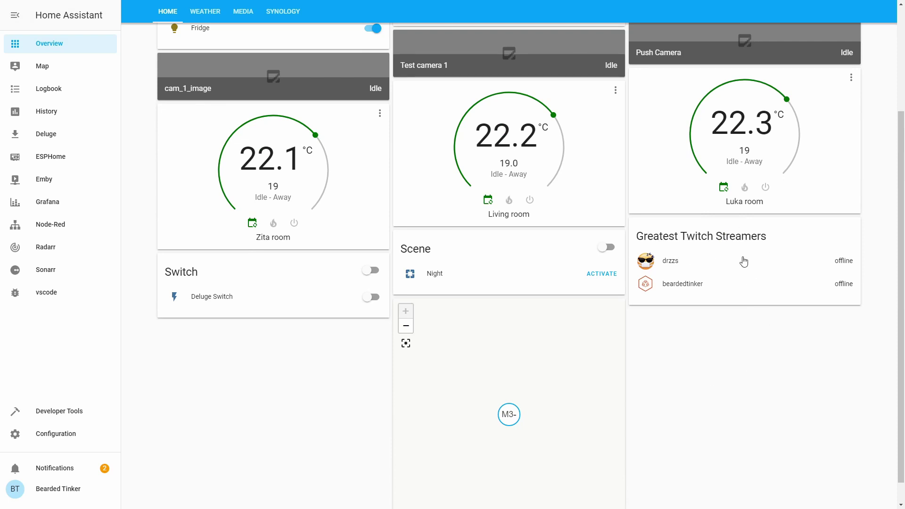
{"action": "left_click", "coordinate": [674, 261]}
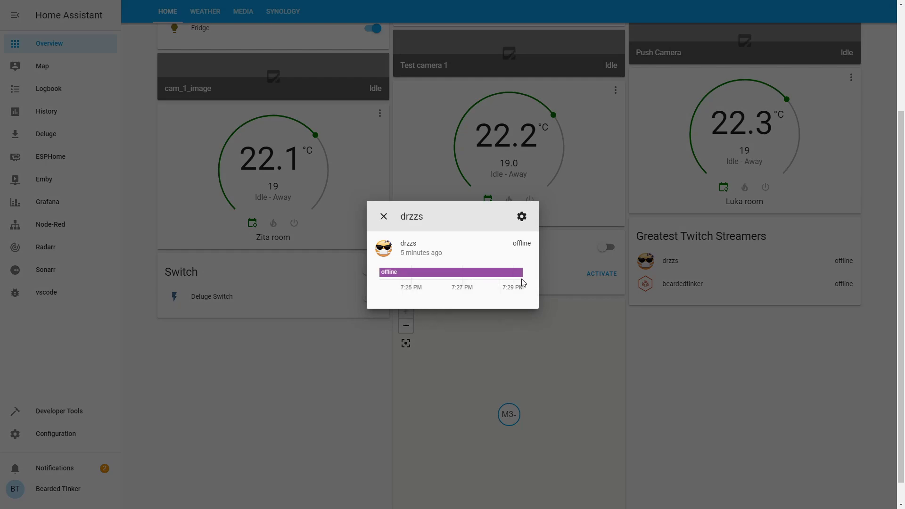
{"action": "left_click", "coordinate": [383, 218]}
{"action": "left_click", "coordinate": [669, 285]}
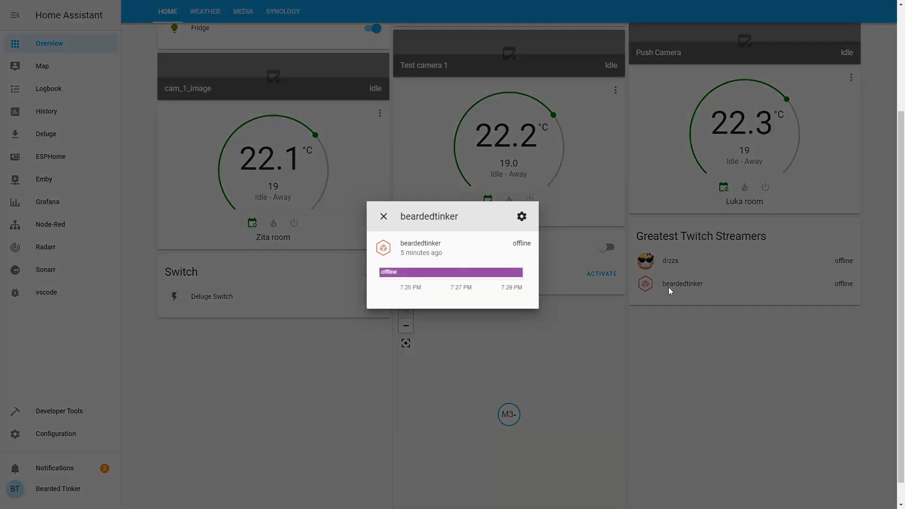
{"action": "left_click", "coordinate": [384, 219]}
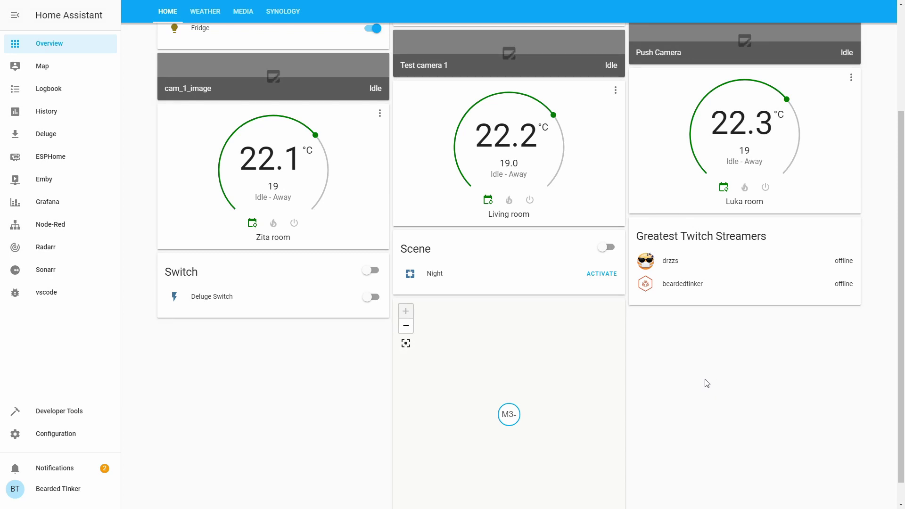
{"action": "scroll", "coordinate": [708, 383], "scroll_direction": "up", "scroll_amount": 3}
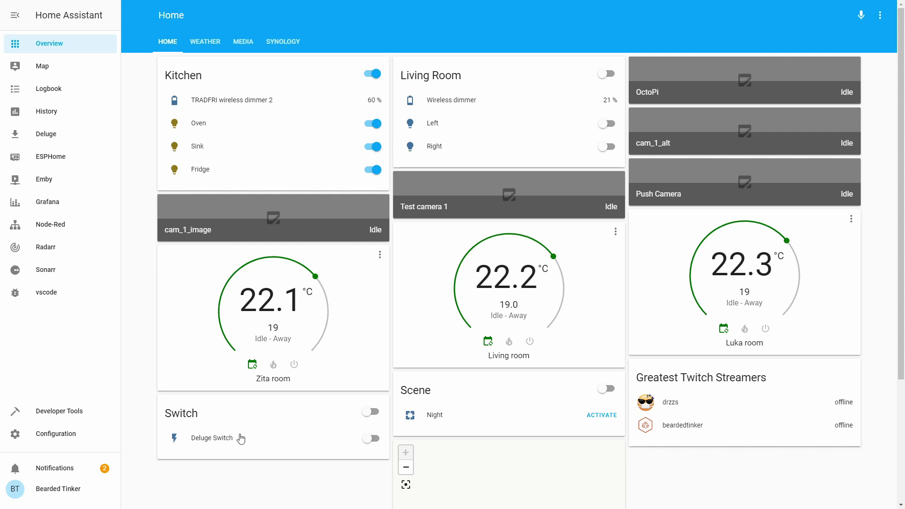
Create a new automation, skipping guided setup, named 'Drzzs is streaming'.
{"action": "left_click", "coordinate": [73, 437]}
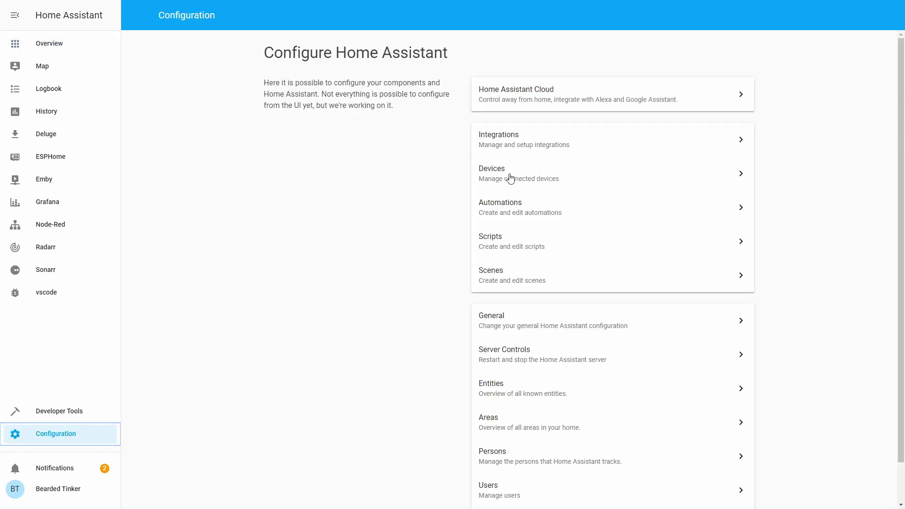
{"action": "left_click", "coordinate": [508, 207]}
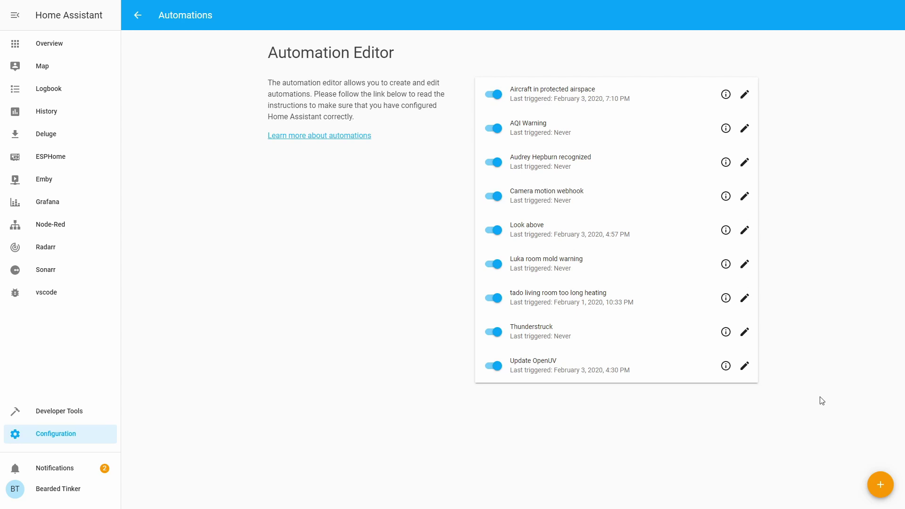
{"action": "left_click", "coordinate": [881, 492]}
{"action": "left_click", "coordinate": [356, 336]}
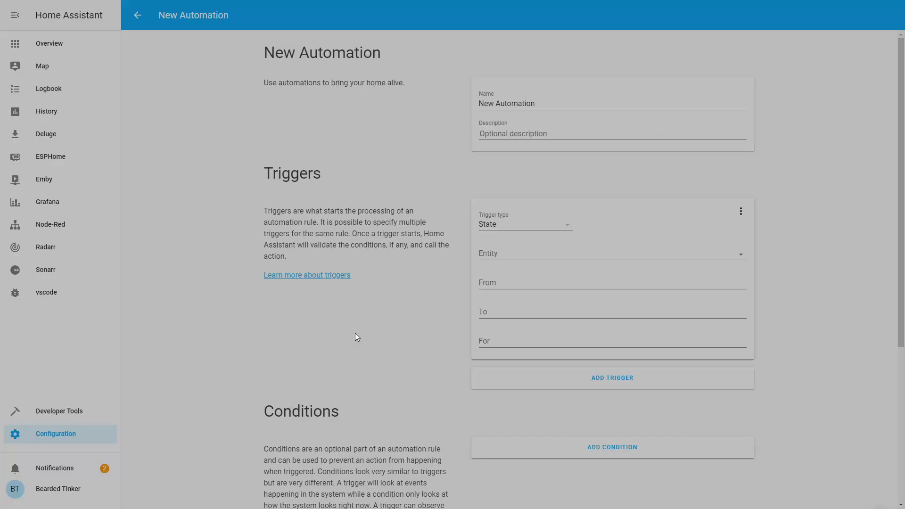
{"action": "left_click_drag", "start_coordinate": [538, 104], "coordinate": [456, 103]}
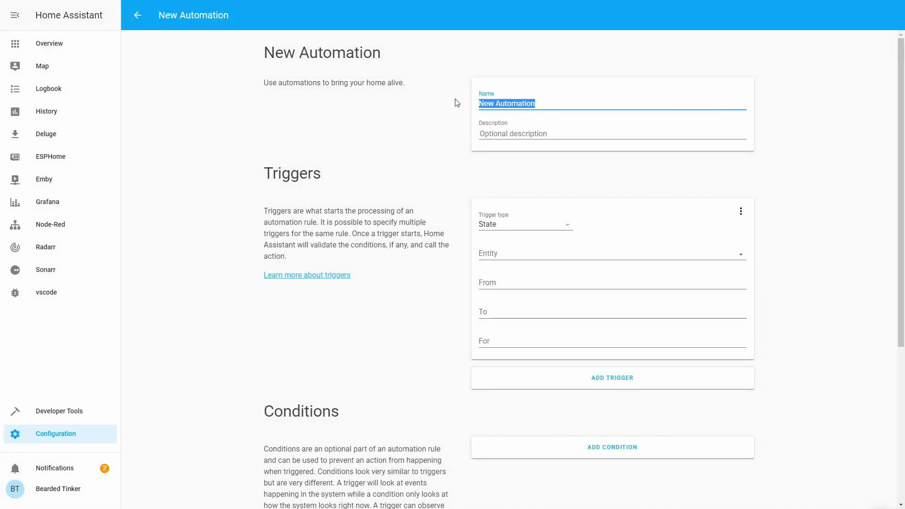
{"action": "type", "text": "Drzz"}
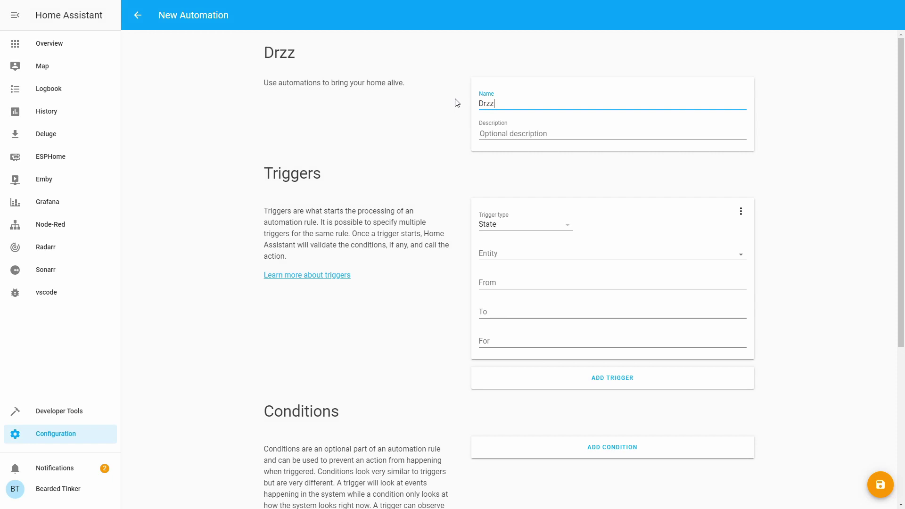
{"action": "type", "text": "s is streaming"}
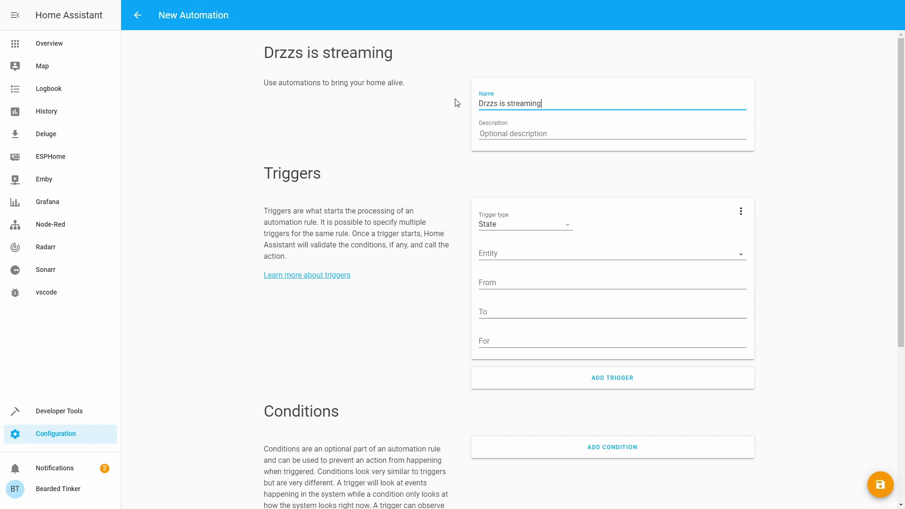
{"action": "left_click", "coordinate": [488, 135]}
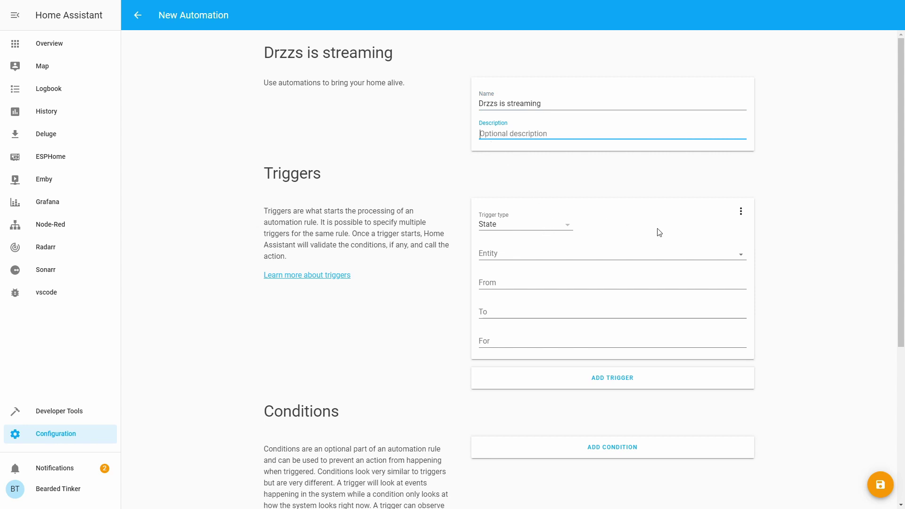
Set the State trigger to sensor.drzzs changing to online.
{"action": "left_click", "coordinate": [549, 257]}
{"action": "type", "text": "dr"}
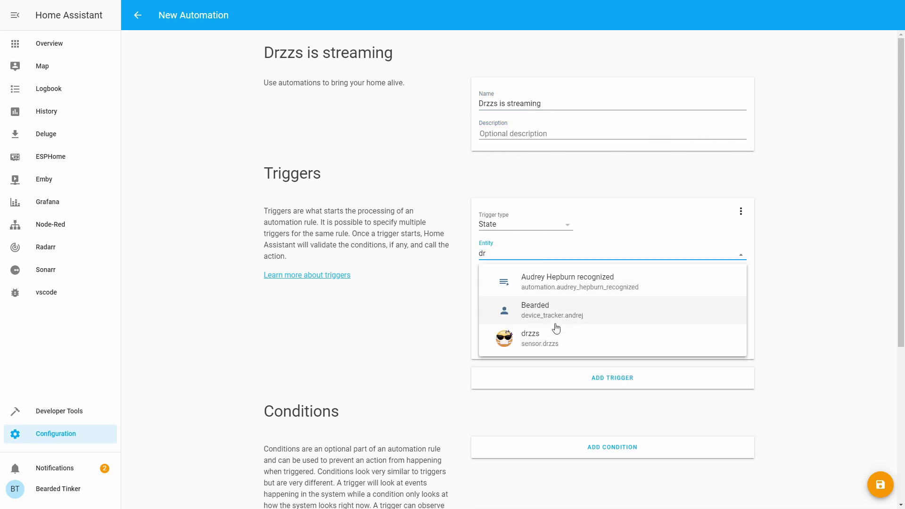
{"action": "left_click", "coordinate": [553, 345]}
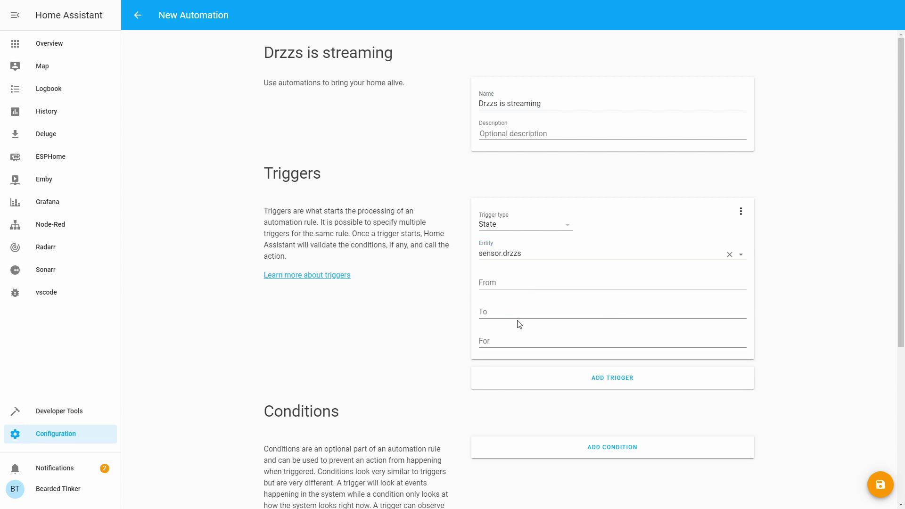
{"action": "left_click", "coordinate": [529, 314]}
{"action": "type", "text": "online"}
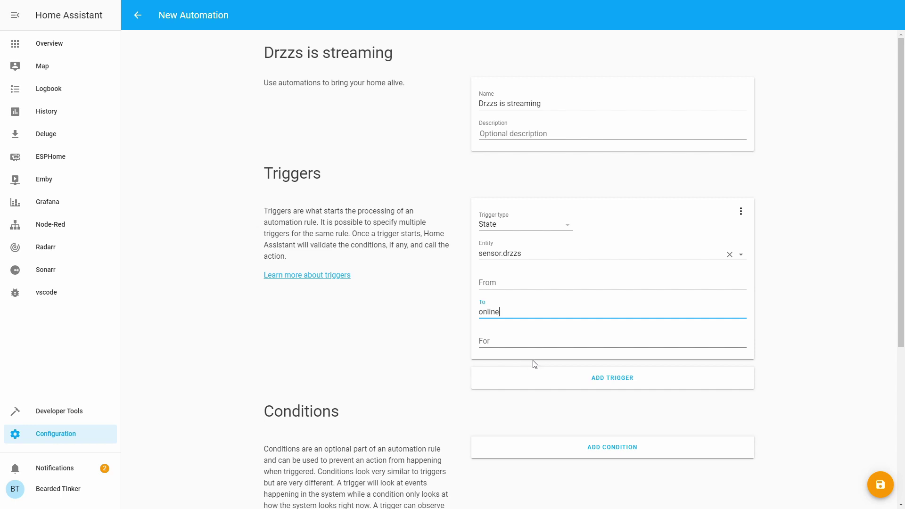
Set the action service to notify.beardedbot with the message 'DrZzs is streaming!'.
{"action": "scroll", "coordinate": [520, 341], "scroll_direction": "down", "scroll_amount": 5}
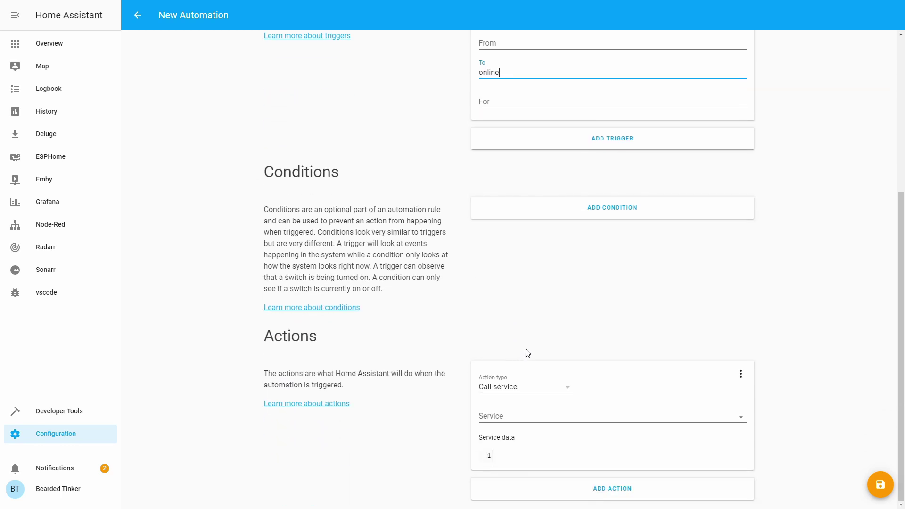
{"action": "left_click", "coordinate": [569, 416]}
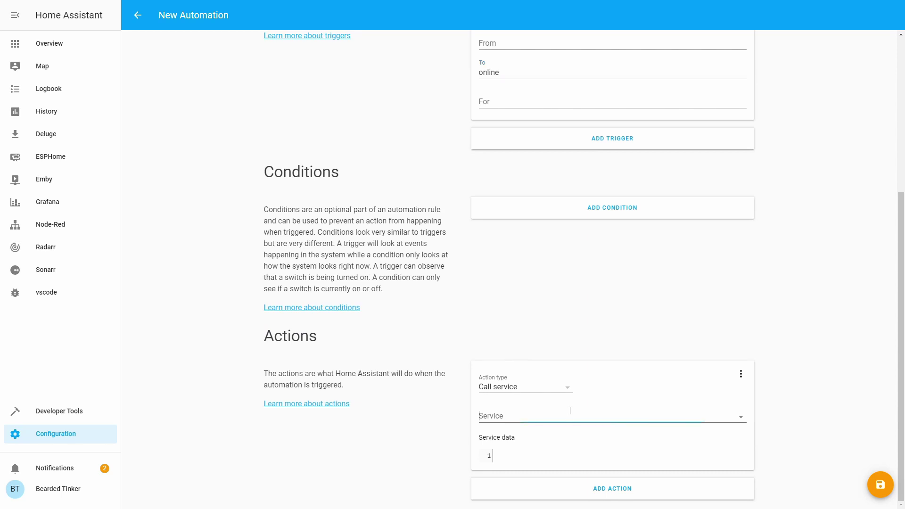
{"action": "type", "text": "no"}
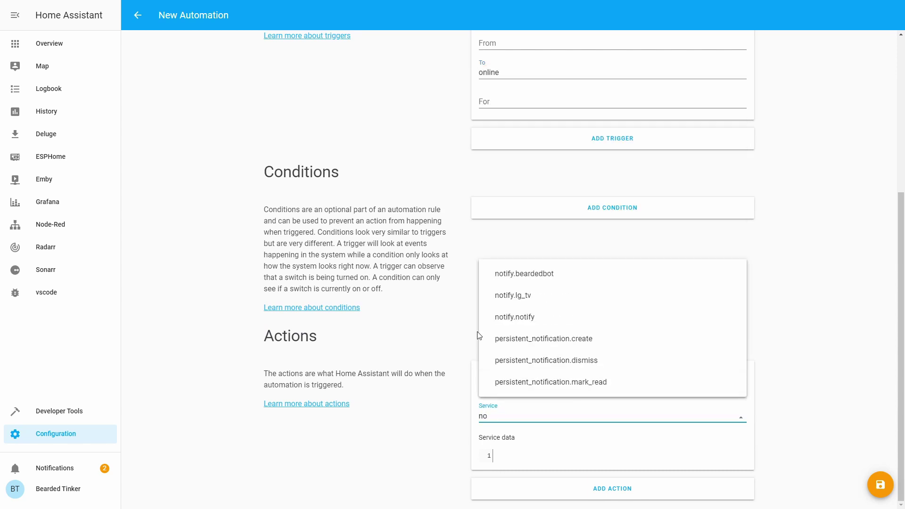
{"action": "left_click", "coordinate": [539, 278]}
{"action": "left_click", "coordinate": [515, 458]}
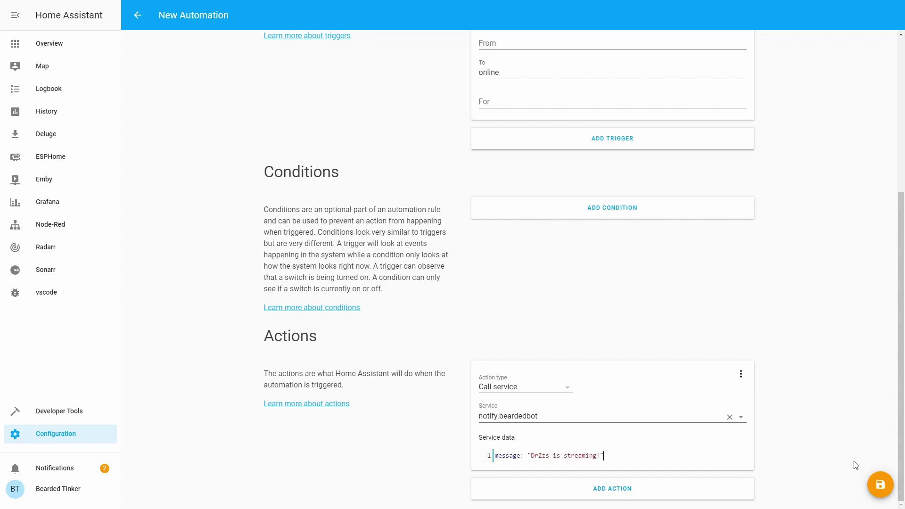
Save the 'Drzzs is streaming' automation and go back to the automations list.
{"action": "left_click", "coordinate": [880, 485]}
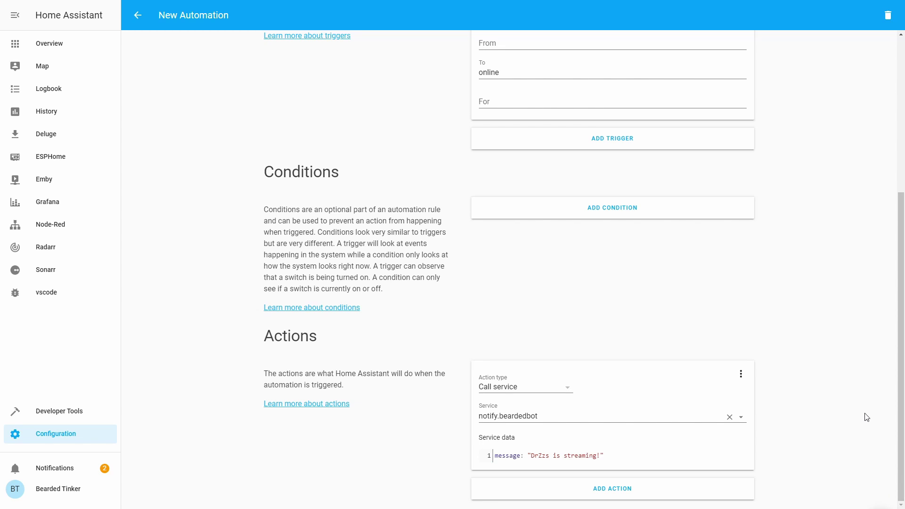
{"action": "scroll", "coordinate": [542, 330], "scroll_direction": "up", "scroll_amount": 3}
{"action": "scroll", "coordinate": [529, 344], "scroll_direction": "up", "scroll_amount": 2}
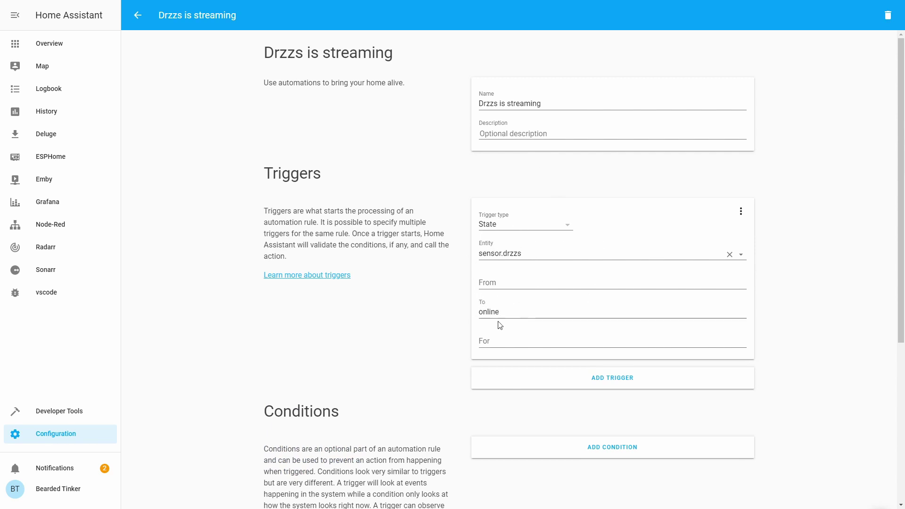
{"action": "scroll", "coordinate": [486, 329], "scroll_direction": "down", "scroll_amount": 5}
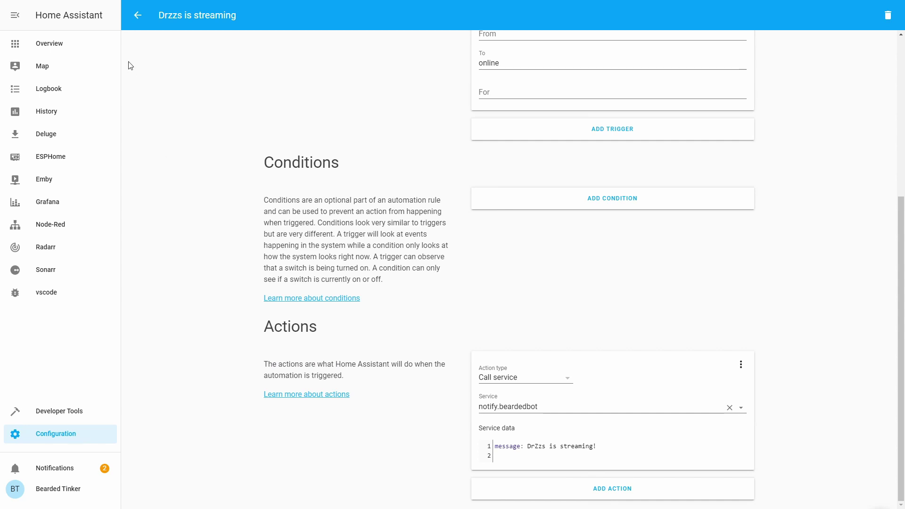
{"action": "left_click", "coordinate": [136, 18]}
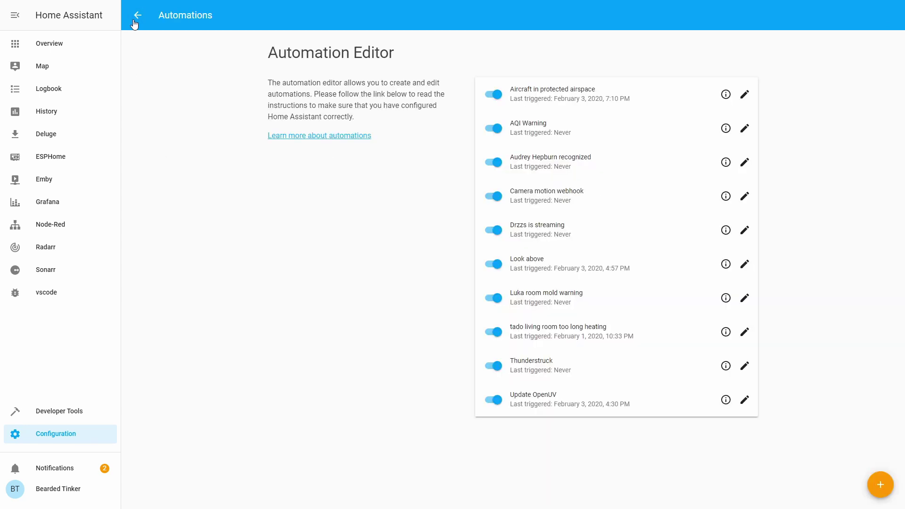
Run Check Config in Server Controls to validate the configuration.
{"action": "left_click", "coordinate": [44, 433]}
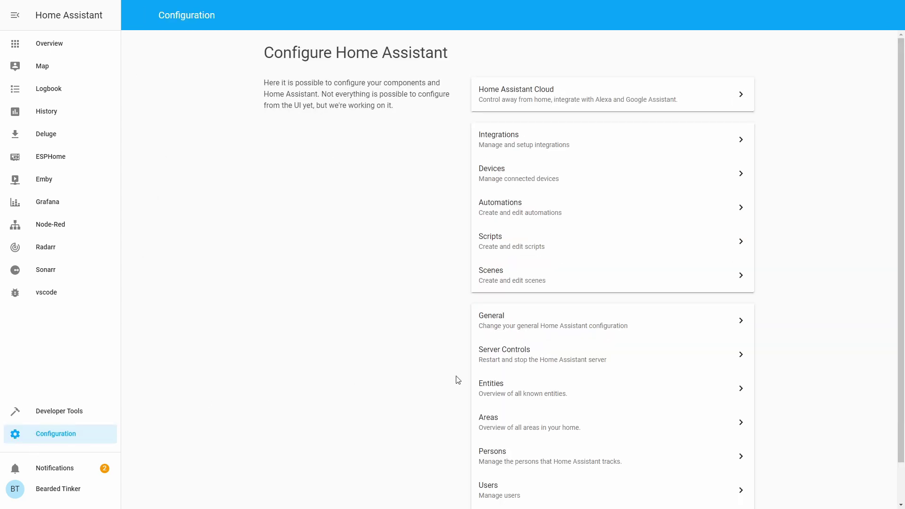
{"action": "left_click", "coordinate": [518, 355]}
{"action": "left_click", "coordinate": [606, 162]}
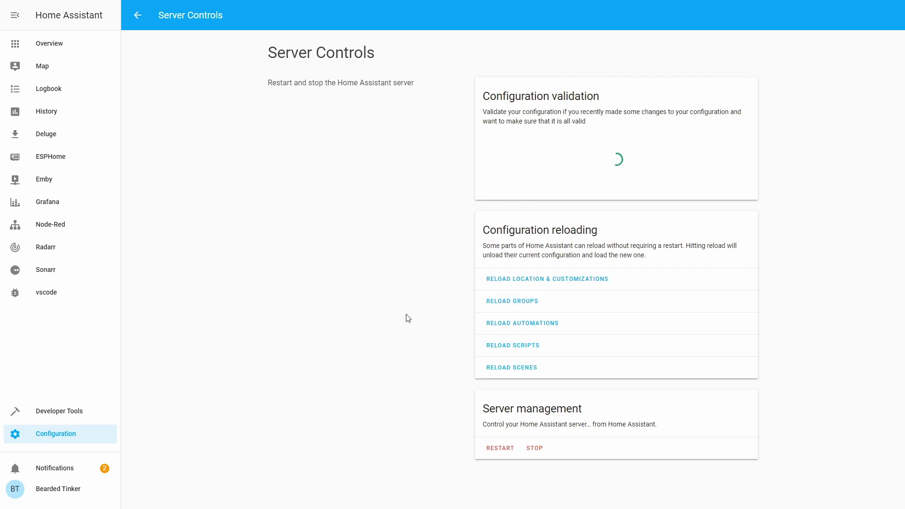
Reload automations so the new one loads, then return to the automations list.
{"action": "left_click", "coordinate": [499, 329]}
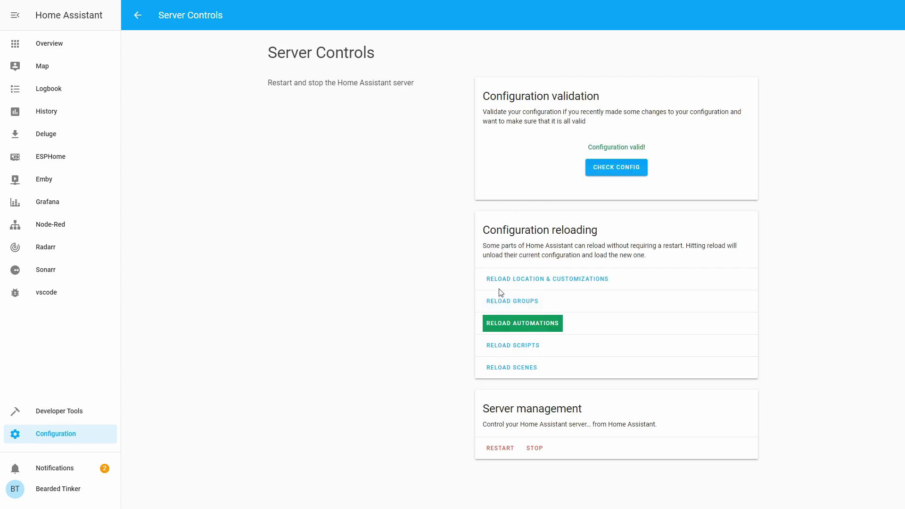
{"action": "left_click", "coordinate": [93, 436]}
{"action": "left_click", "coordinate": [502, 210]}
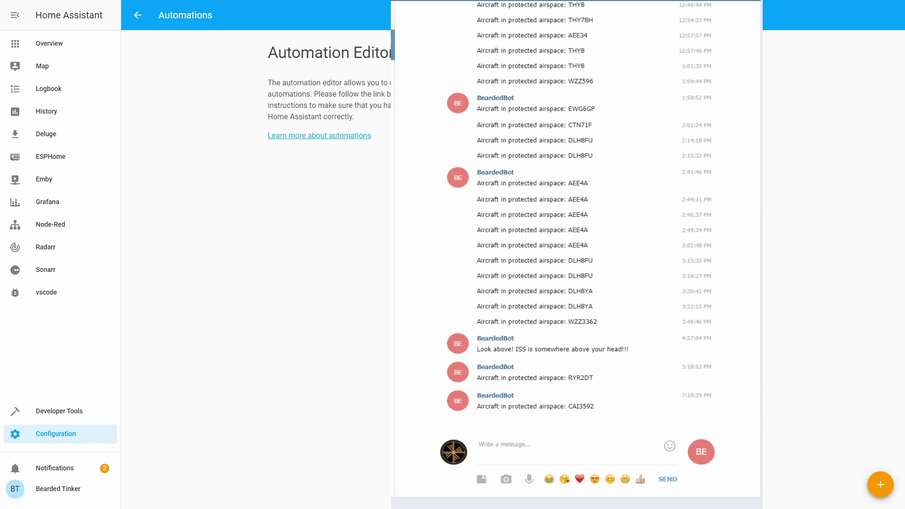
Trigger the 'Drzzs is streaming' automation from its details so Telegram receives 'DrZzs is streaming!'.
{"action": "left_click", "coordinate": [612, 240]}
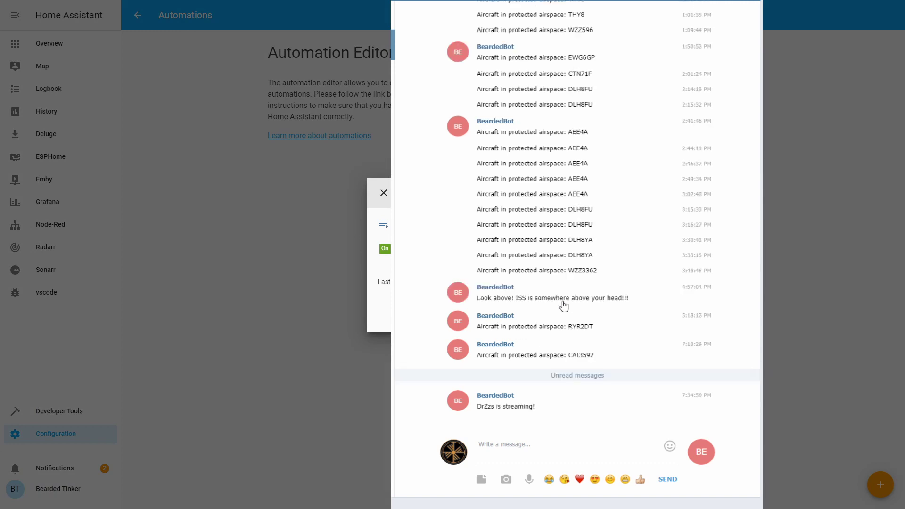